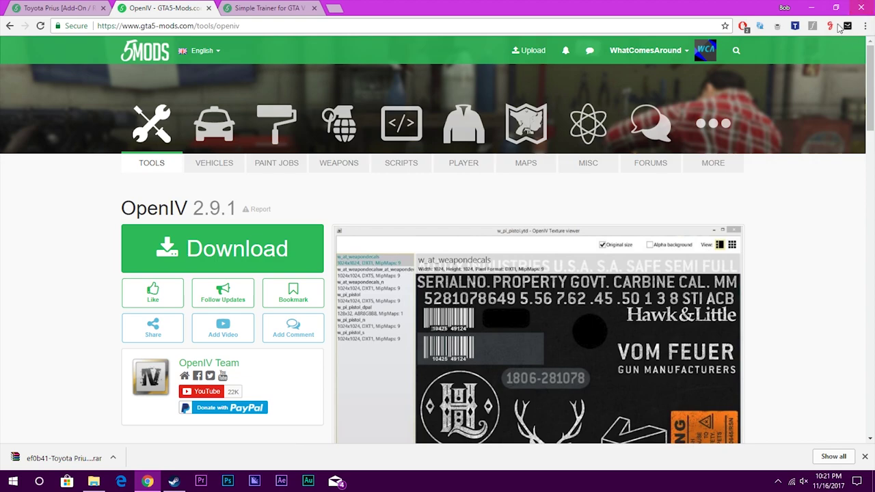
Close the OpenIV page, view the Simple Trainer page, and close it too, leaving the Toyota Prius mod page open.
left_click(208, 8)
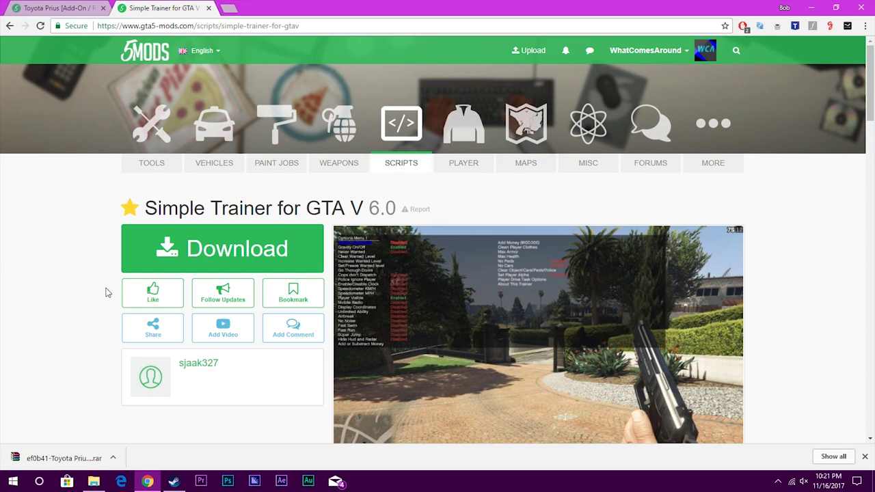
left_click_drag(873, 86, 873, 110)
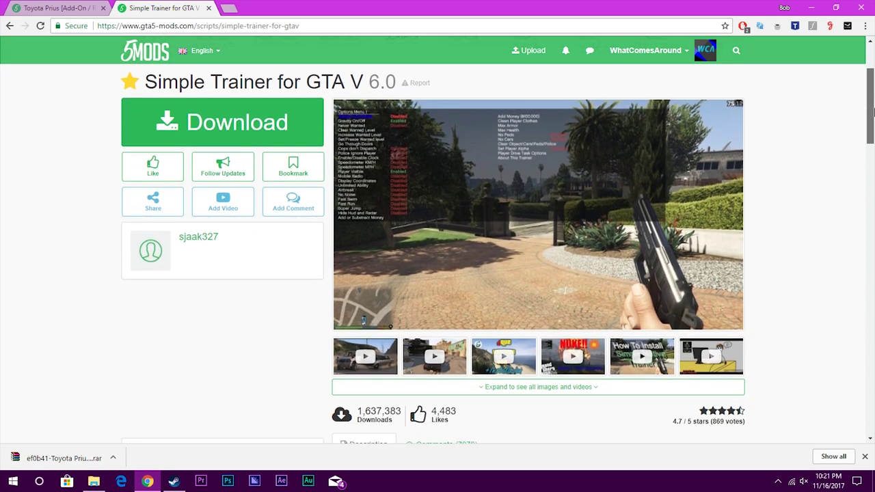
scroll(872, 109, "down", 1)
scroll(232, 173, "up", 3)
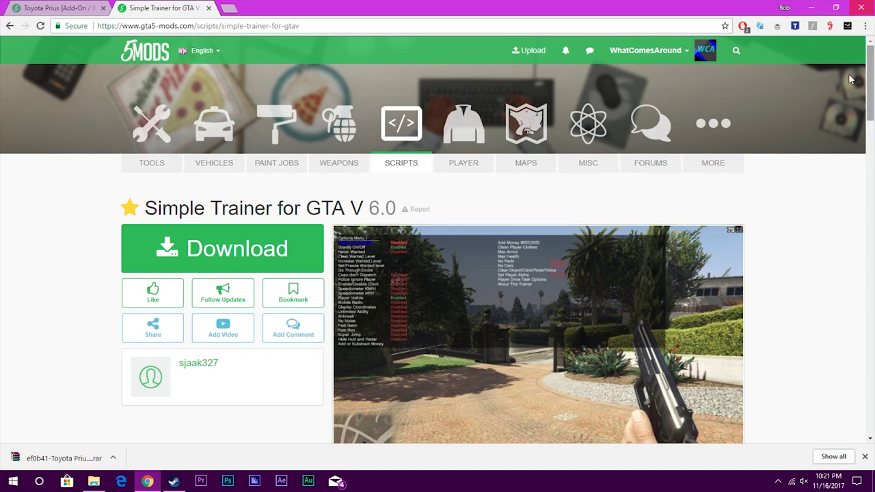
left_click(209, 8)
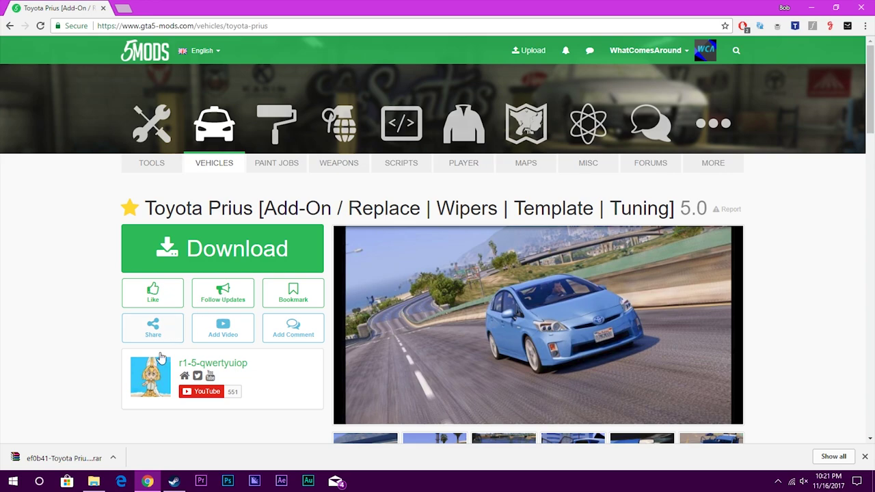
Open the downloaded Toyota Prius archive from the Downloads folder and enter its Toyota Prius30 folder.
left_click(95, 482)
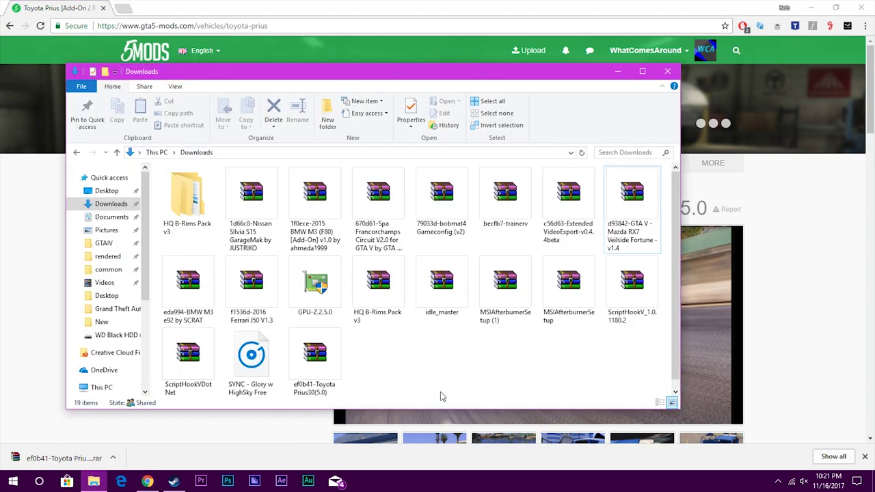
double_click(314, 359)
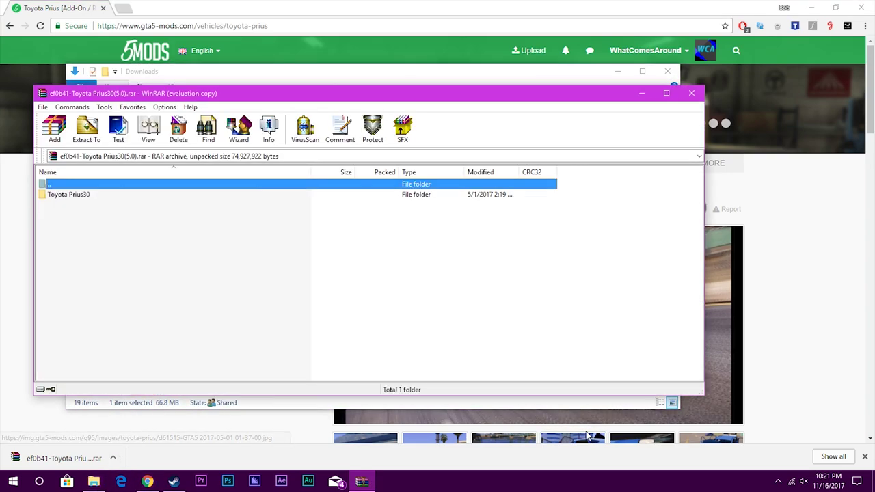
left_click(454, 391)
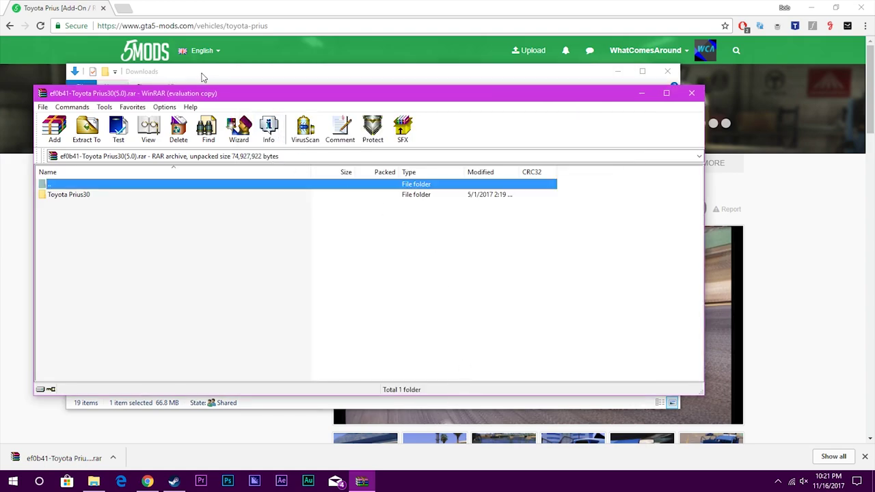
left_click_drag(212, 96, 198, 75)
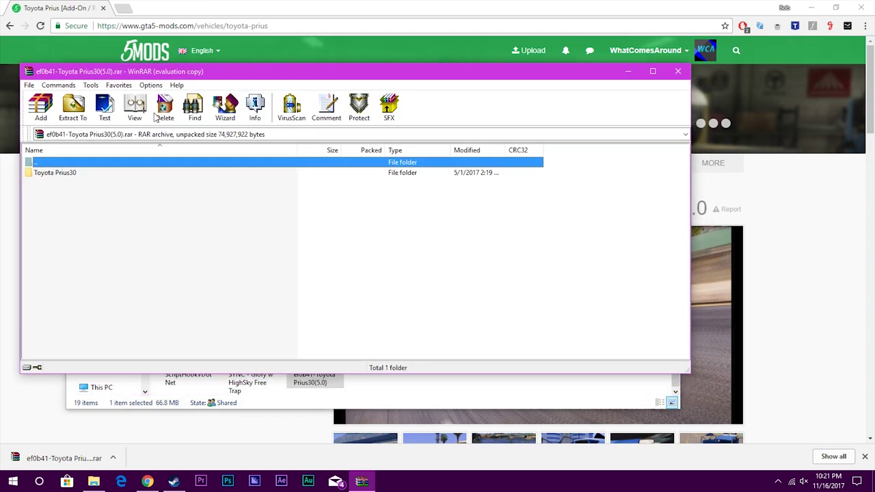
double_click(55, 173)
left_click_drag(138, 71, 130, 48)
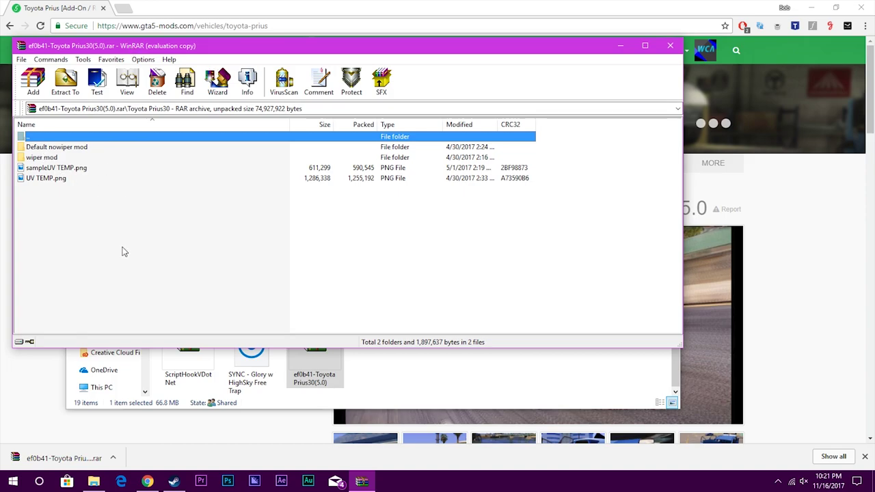
left_click_drag(107, 48, 255, 53)
Examine the contents of the wiper mod and Default nowiper mod folders in the archive.
double_click(191, 163)
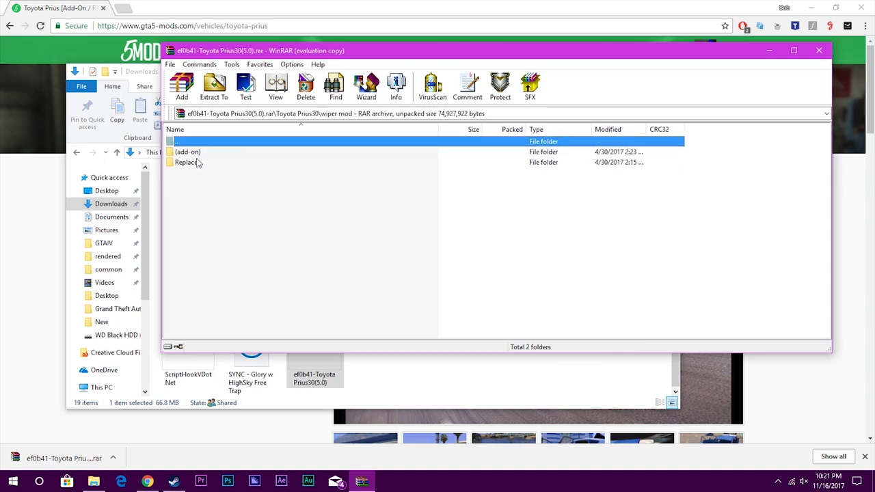
key("BackSpace")
double_click(205, 152)
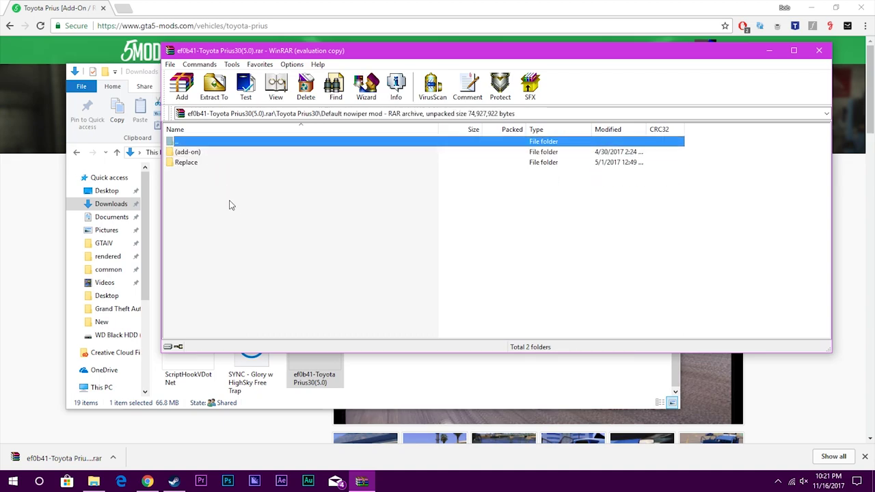
key("BackSpace")
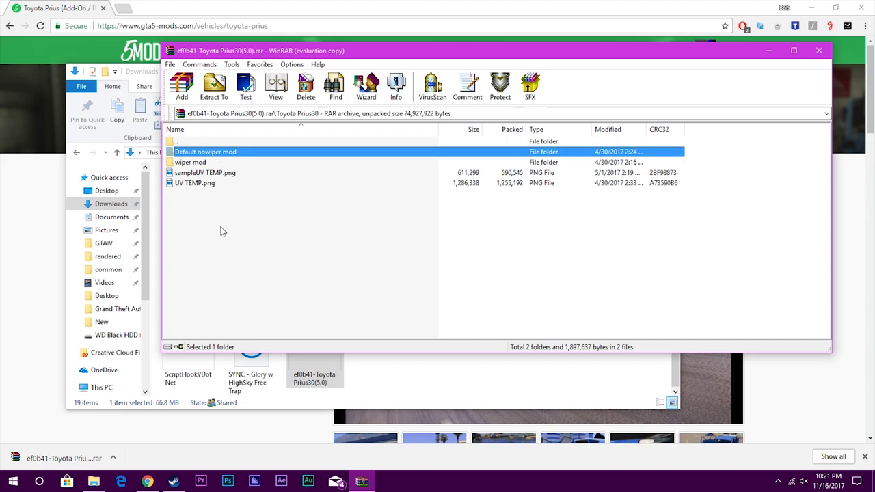
Open the wiper mod folder in the archive and select its (add-on) subfolder.
double_click(198, 162)
left_click_drag(329, 52, 234, 55)
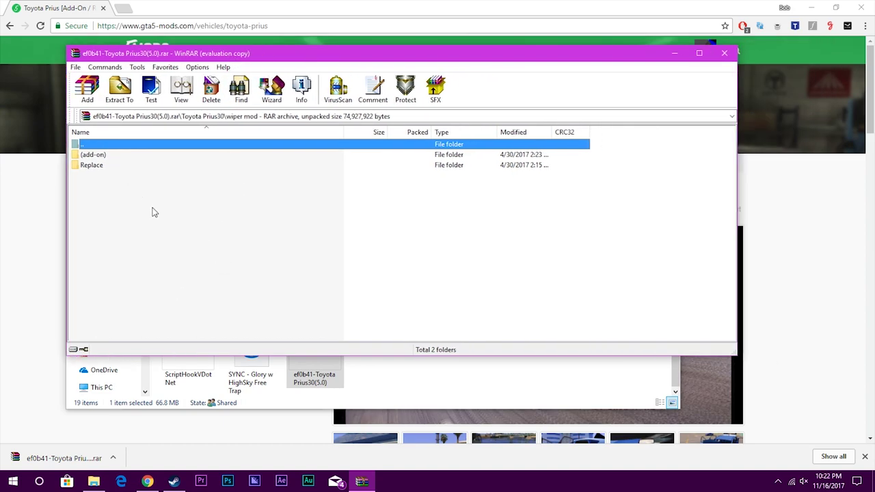
left_click_drag(239, 58, 191, 41)
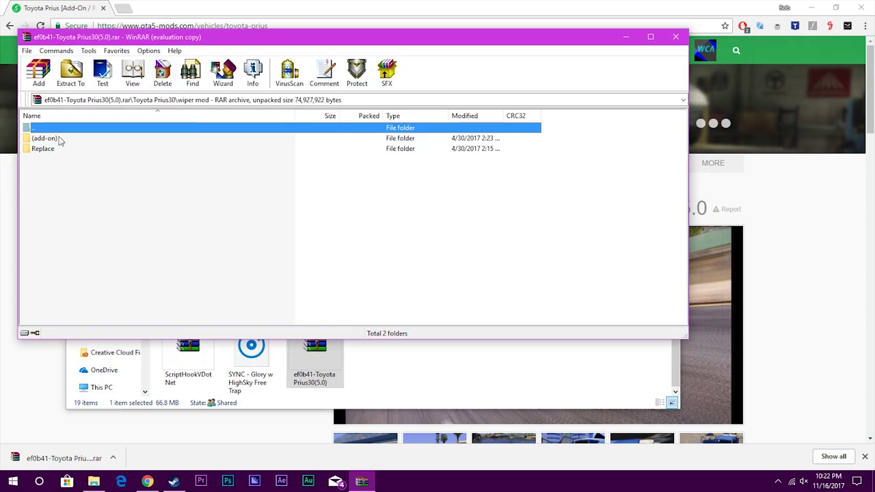
left_click(45, 139)
left_click(46, 149)
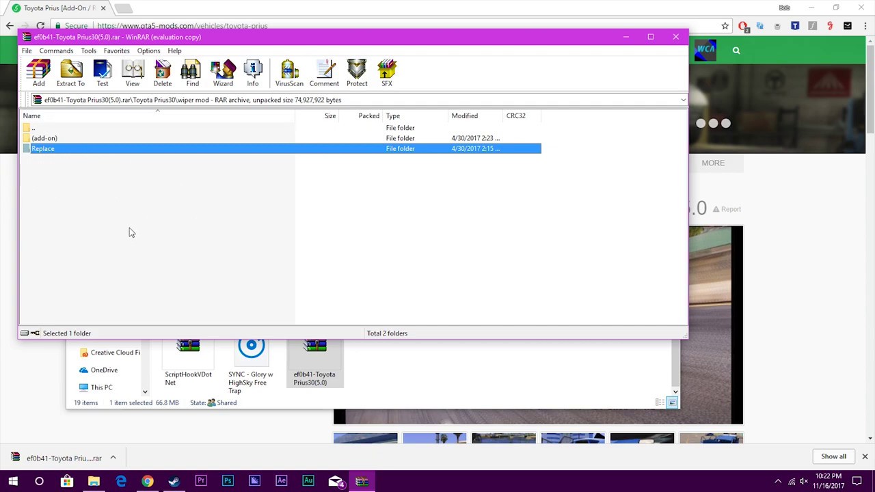
left_click(53, 140)
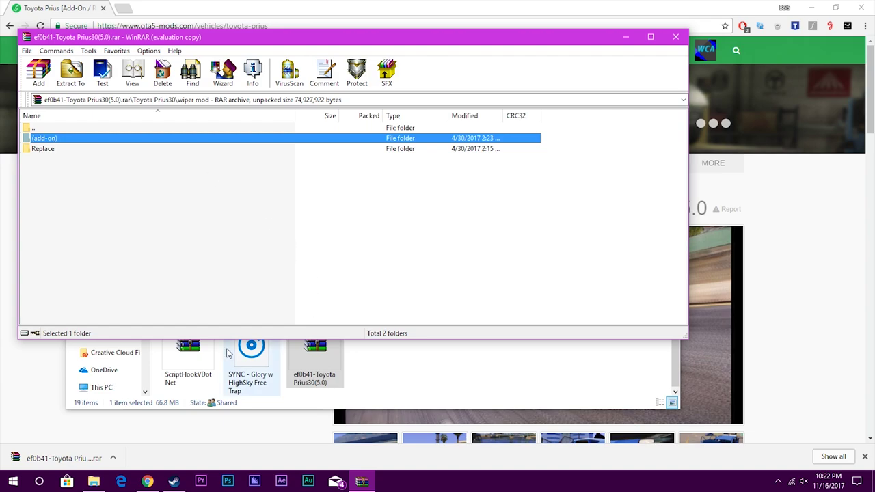
Switch to Steam and browse to the local files of Grand Theft Auto V through the game's properties.
left_click(181, 444)
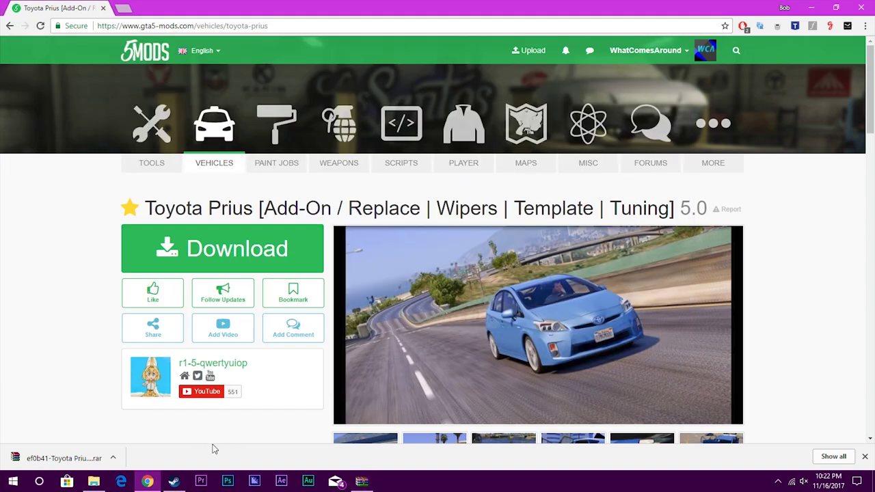
left_click(175, 484)
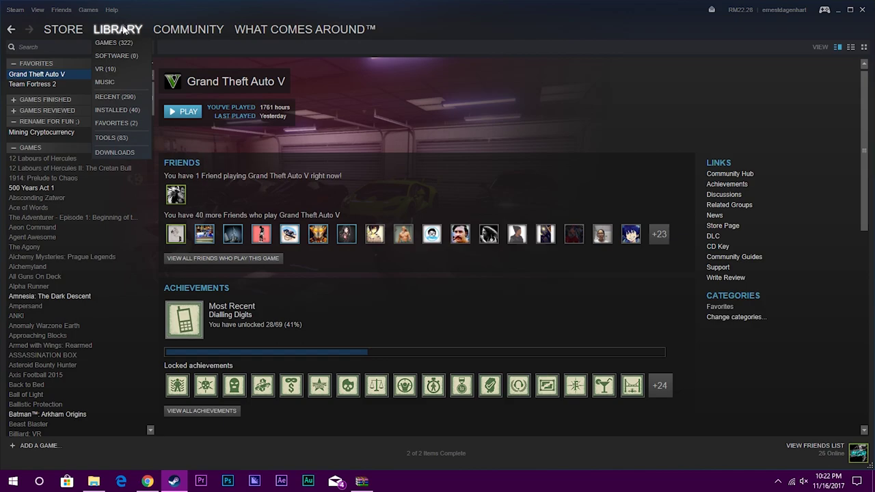
right_click(31, 76)
left_click(49, 266)
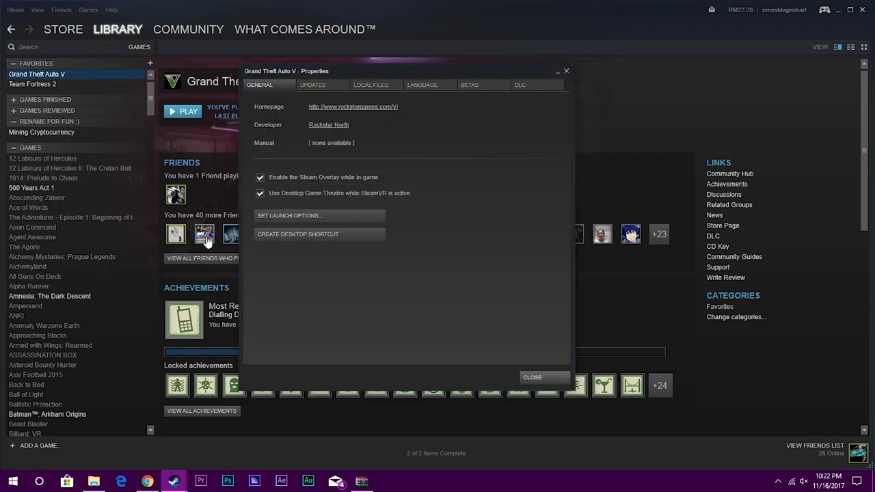
left_click(371, 85)
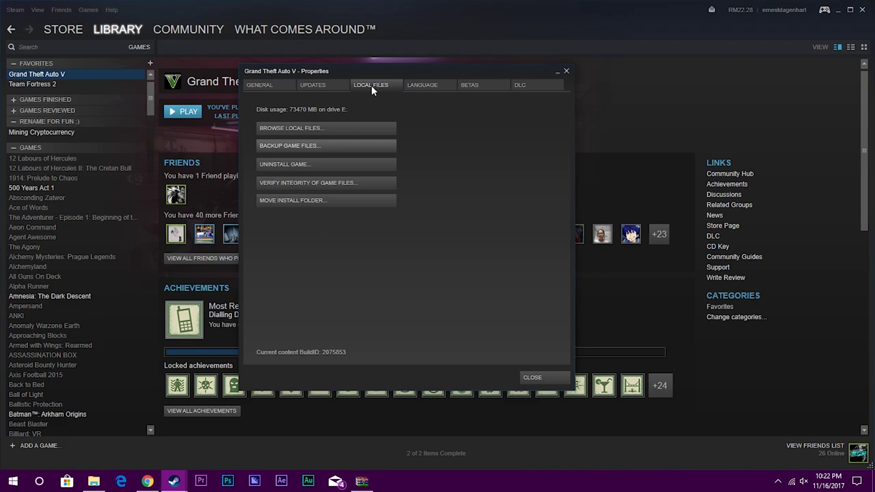
left_click(324, 128)
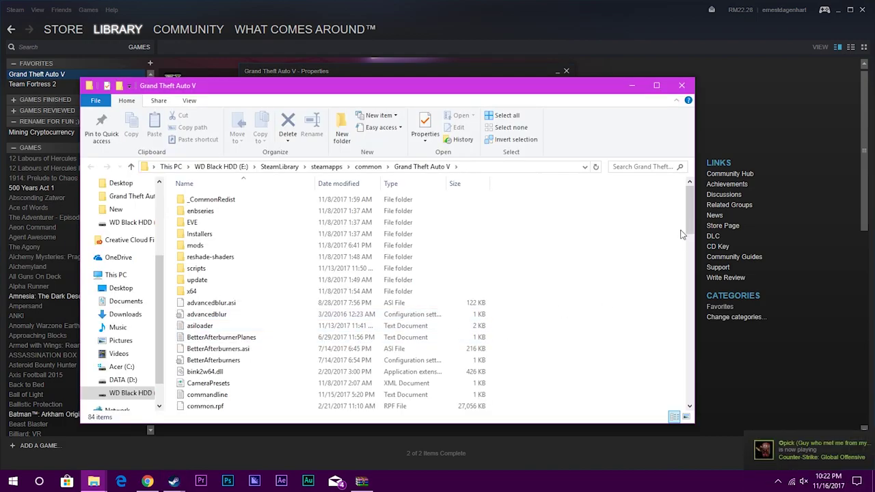
View the contents of the mods folder in the game directory and return to the Grand Theft Auto V folder.
mouse_move(688, 226)
left_mouse_down()
mouse_move(688, 287)
mouse_move(686, 224)
left_mouse_up()
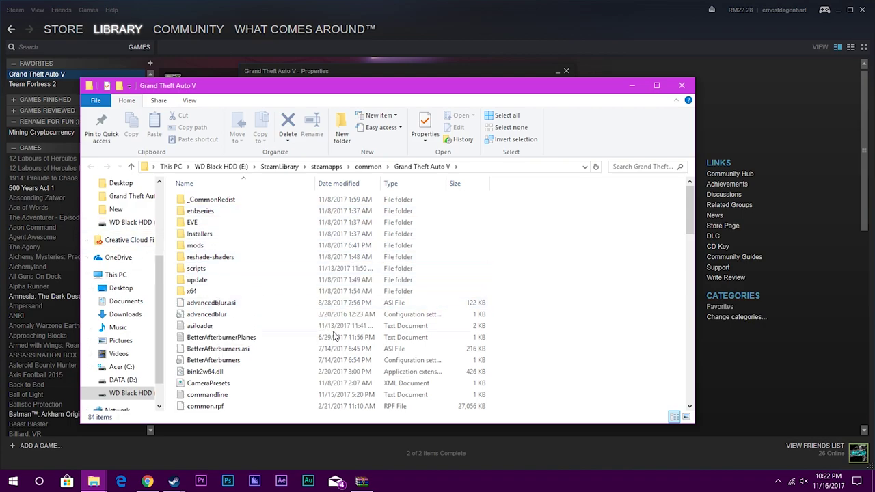
left_click(333, 246)
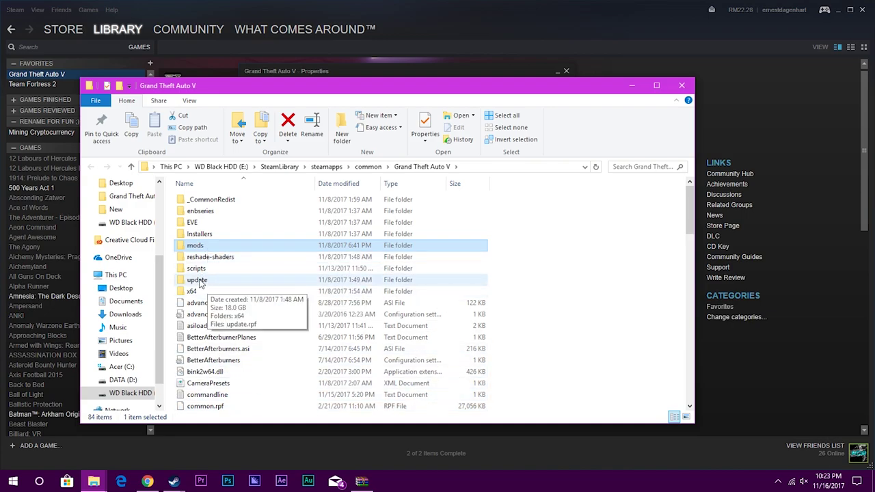
double_click(196, 245)
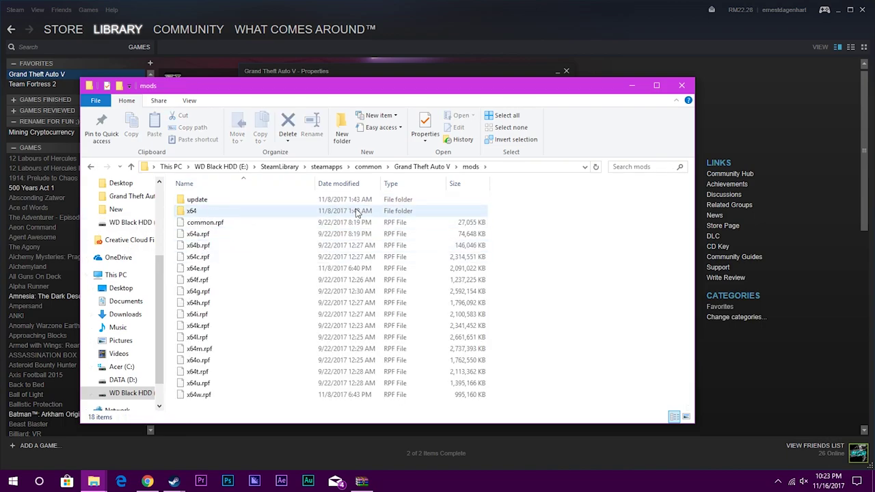
left_click(422, 170)
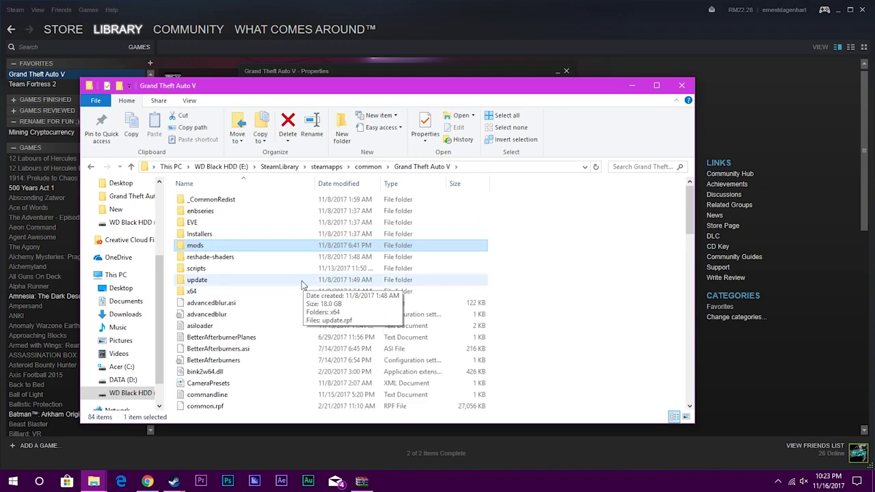
Go to the mods\update\x64\dlcpacks folder inside the game directory.
double_click(215, 246)
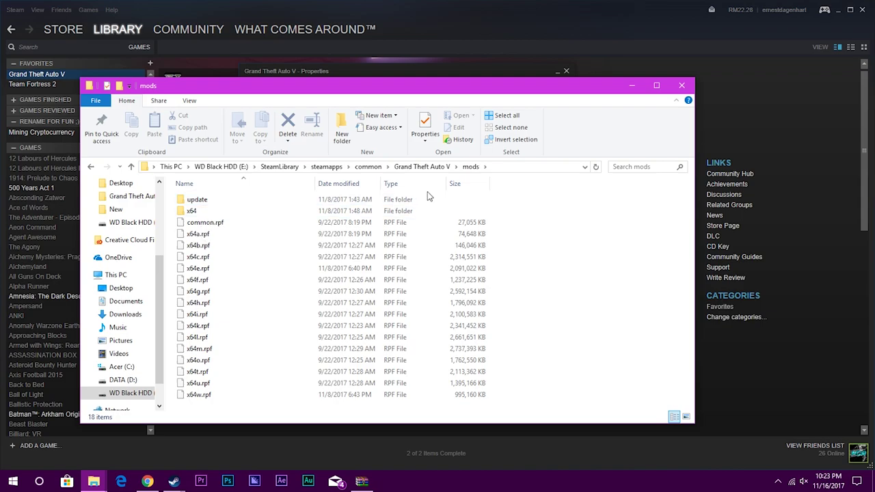
double_click(197, 200)
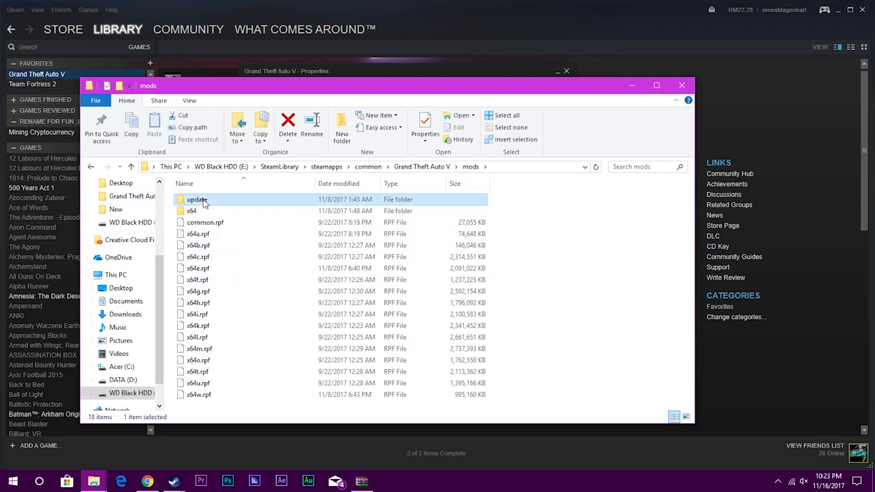
double_click(194, 200)
double_click(215, 201)
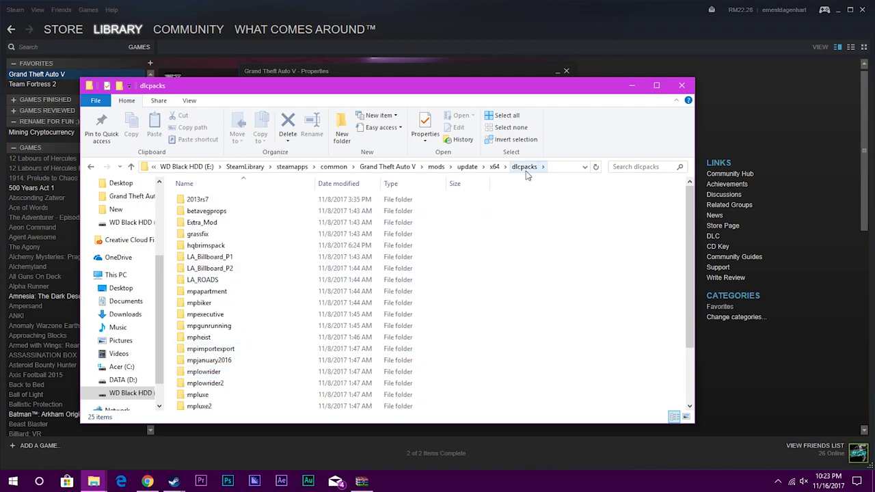
Place the Prius archive window beside the dlcpacks folder and go to (add-on)\update in the archive.
left_click(365, 478)
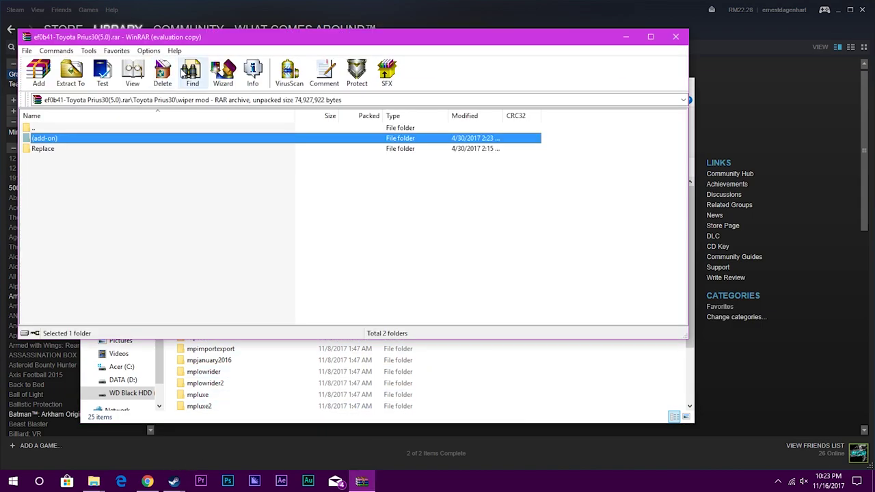
left_click_drag(190, 95, 637, 76)
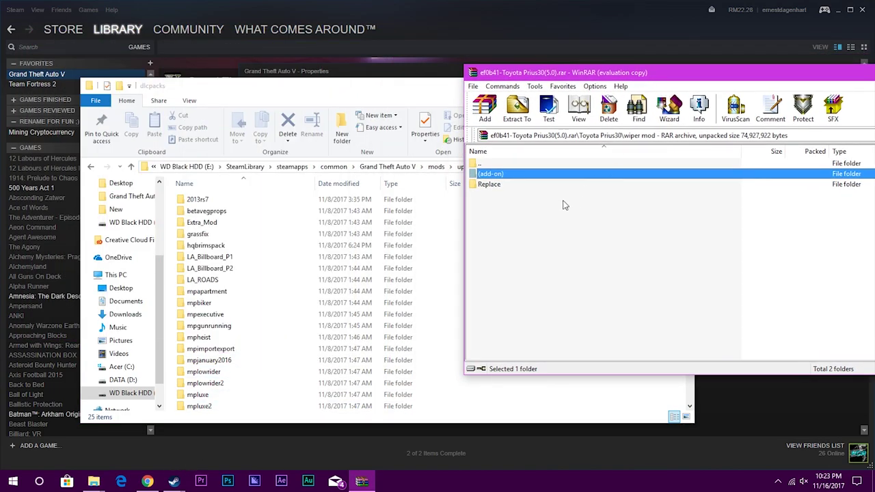
double_click(512, 175)
left_click_drag(556, 77, 706, 79)
double_click(676, 177)
double_click(644, 177)
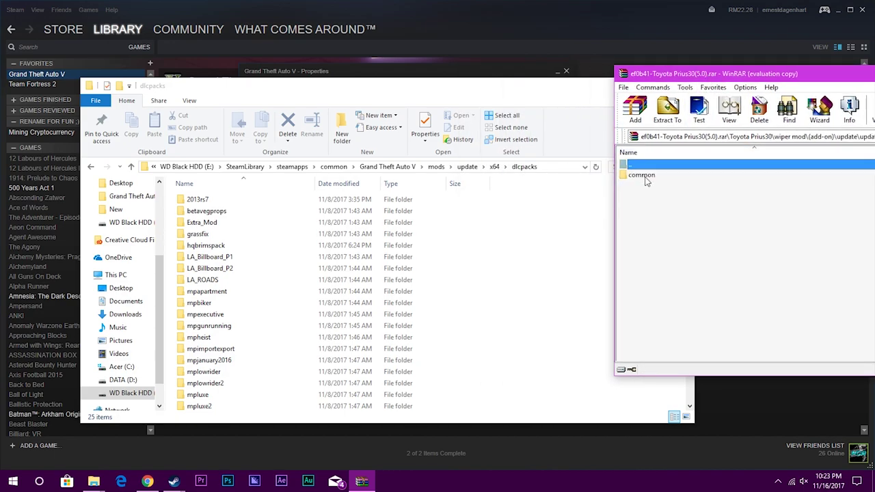
key("BackSpace")
Extract the toyotaprius folder from the archive's x64\dlcpacks folder into the game's mods dlcpacks folder.
double_click(646, 187)
left_click(652, 176)
double_click(652, 177)
left_click_drag(660, 176, 561, 263)
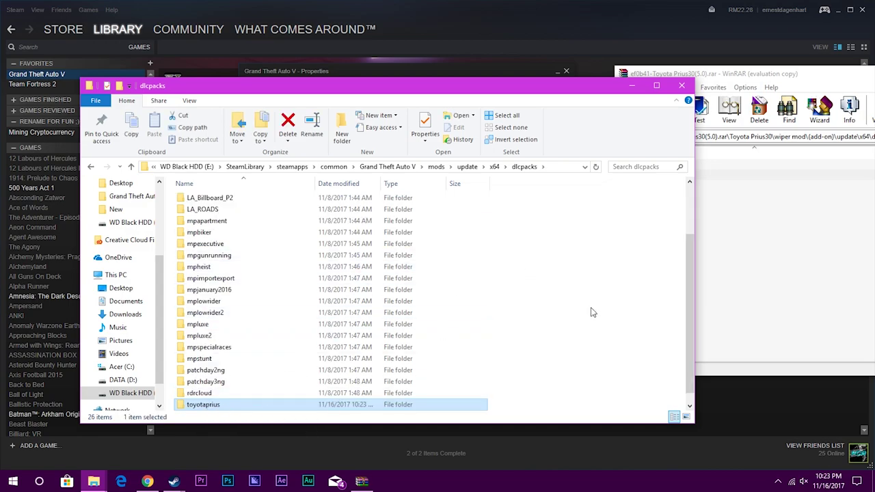
left_click(763, 270)
left_click_drag(682, 179, 571, 248)
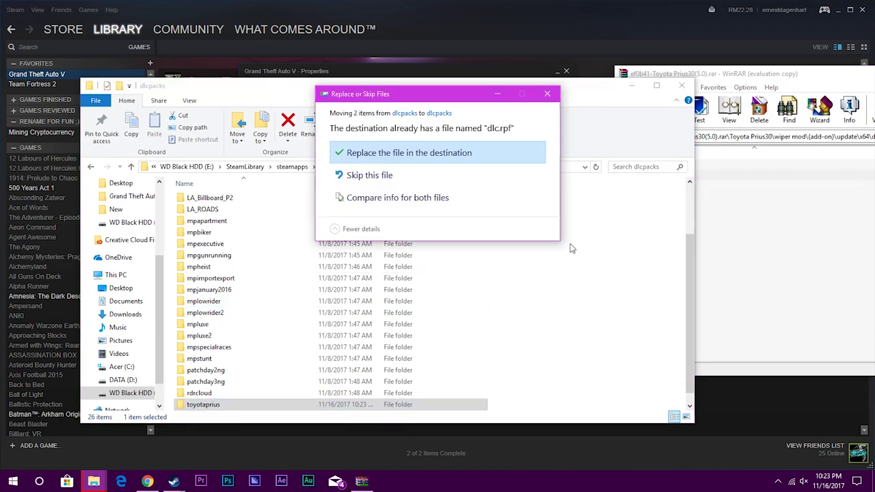
left_click(547, 94)
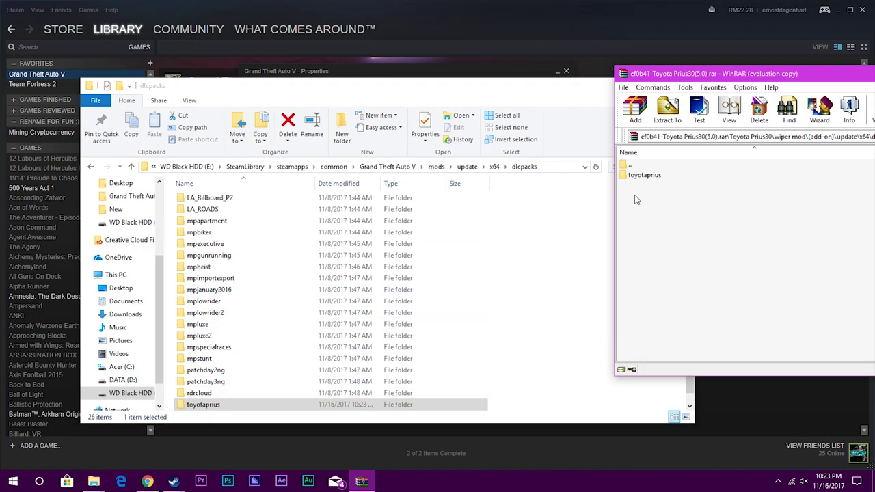
Look inside the toyotaprius folder in the archive and return to its parent folder.
double_click(635, 174)
double_click(641, 165)
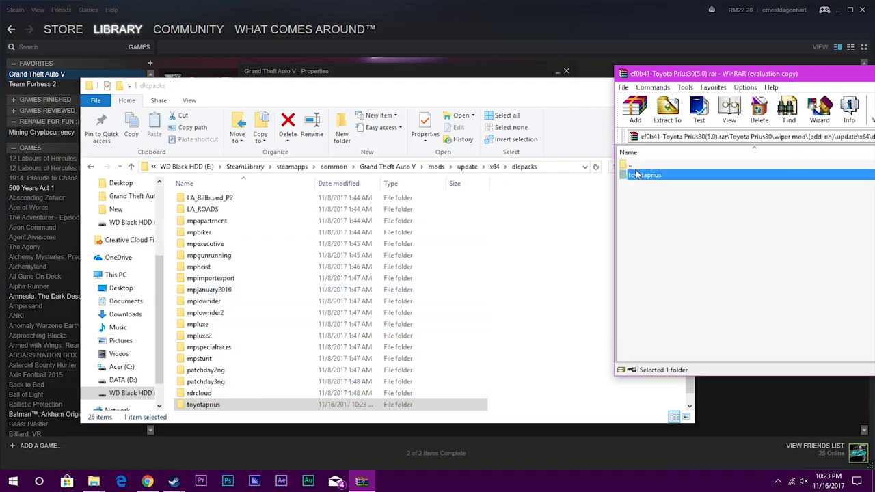
Return to the archive's update folder, then launch OpenIV and load the Windows version of Grand Theft Auto V.
double_click(649, 166)
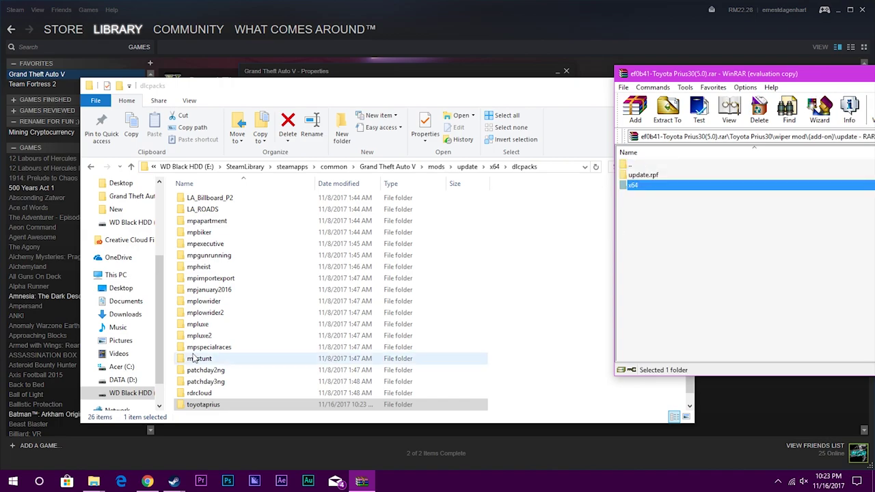
key("super")
type("o")
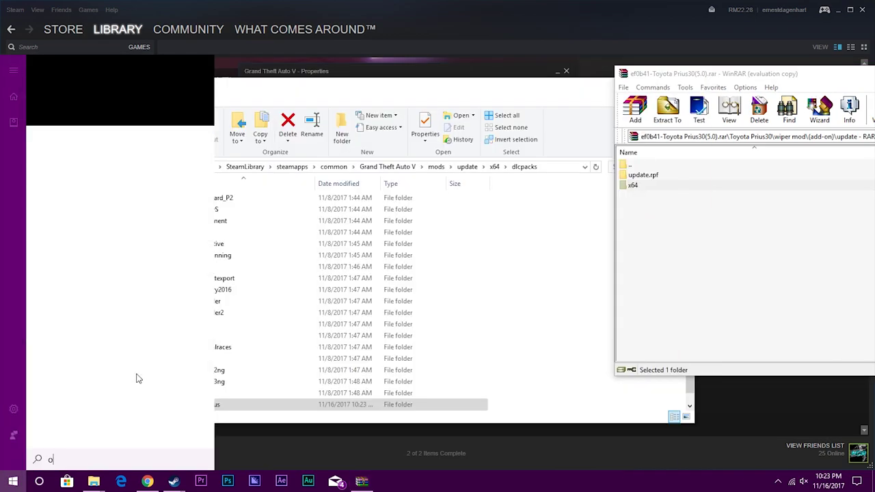
type("peniv")
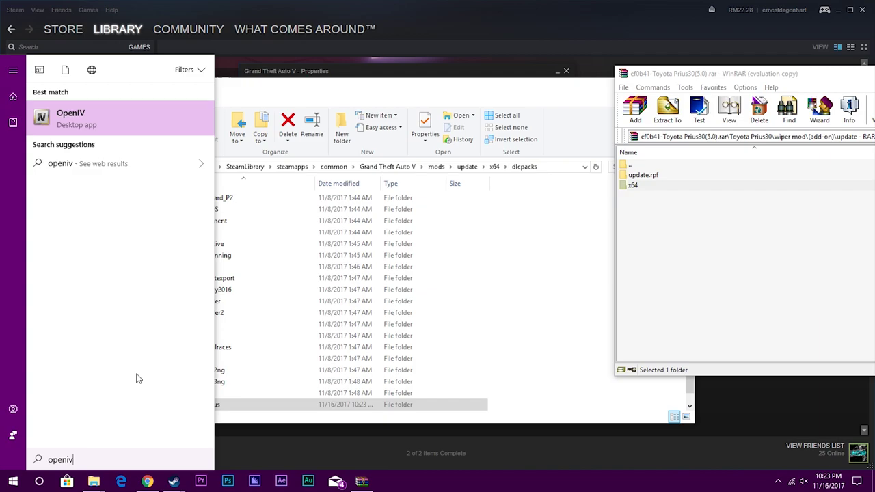
key("Escape")
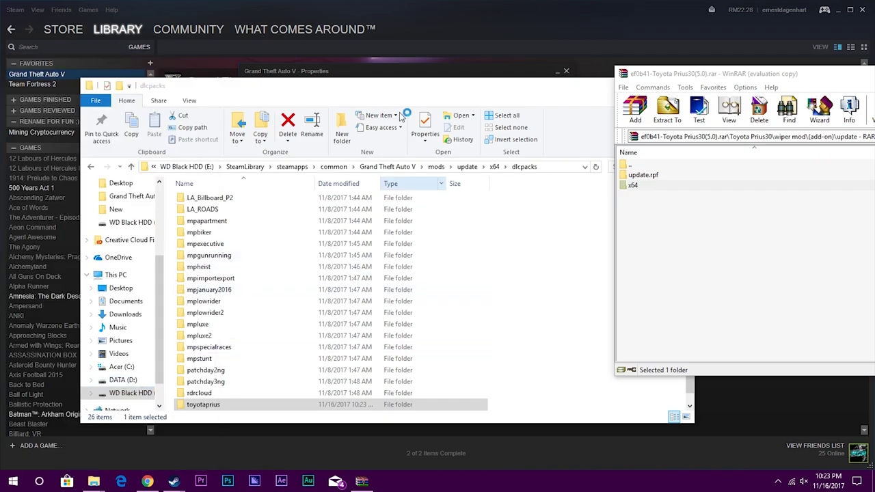
left_click(343, 85)
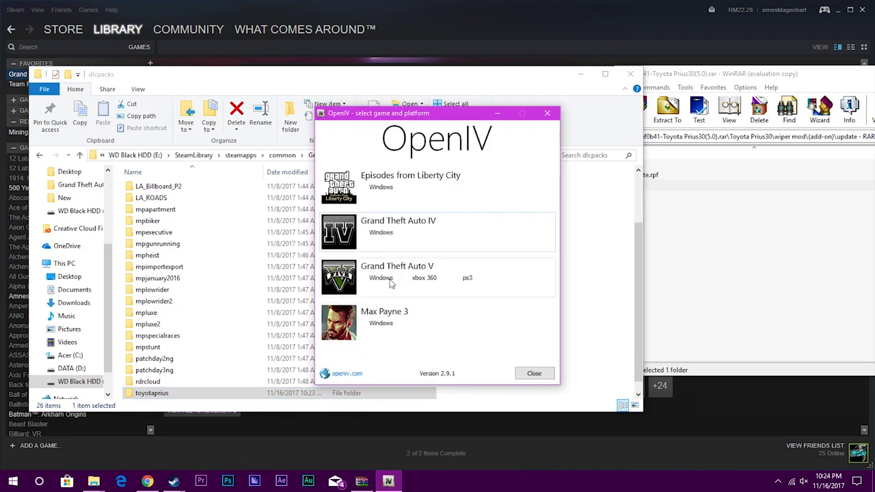
left_click(377, 279)
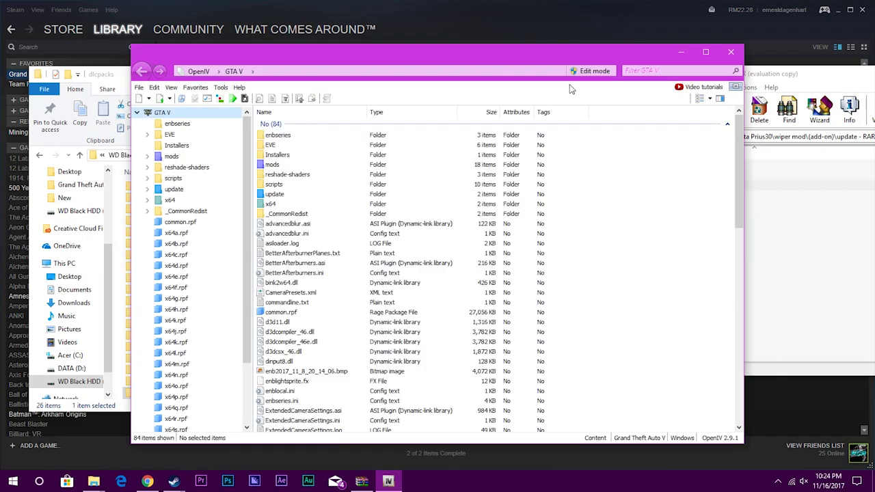
Reposition the OpenIV window and turn on edit mode, accepting that all changes are saved automatically.
left_click_drag(535, 61, 448, 47)
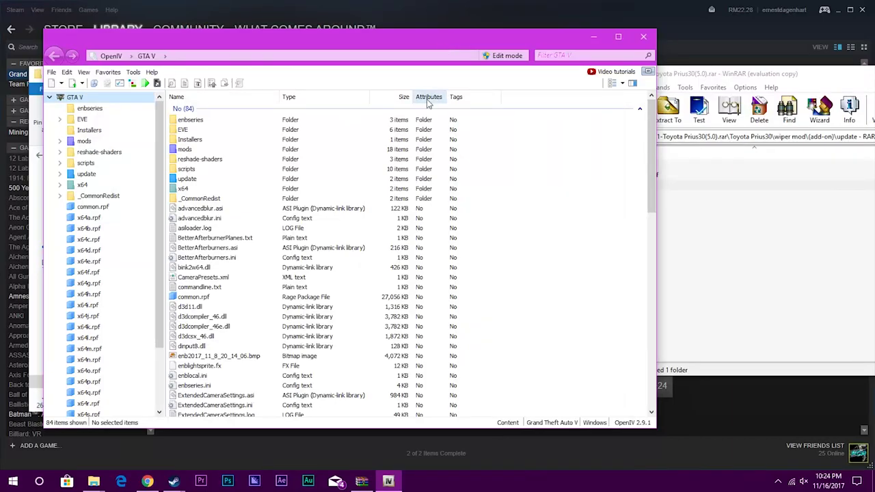
left_click(506, 55)
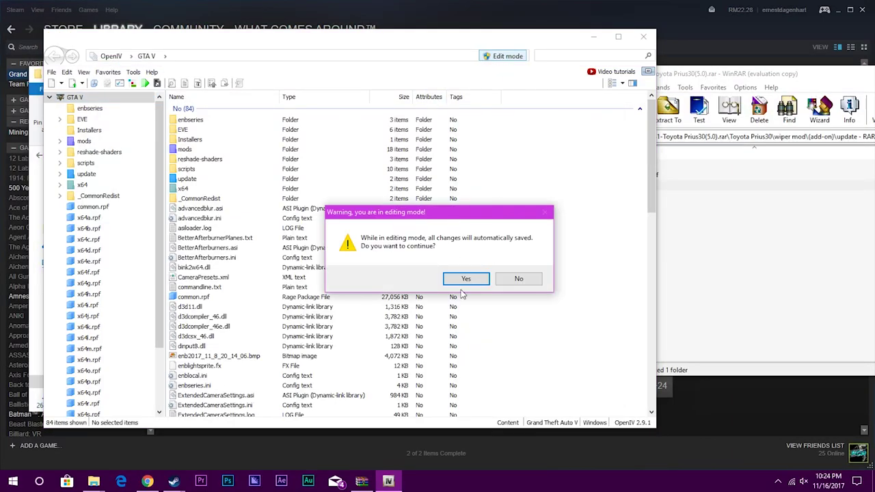
left_click(464, 280)
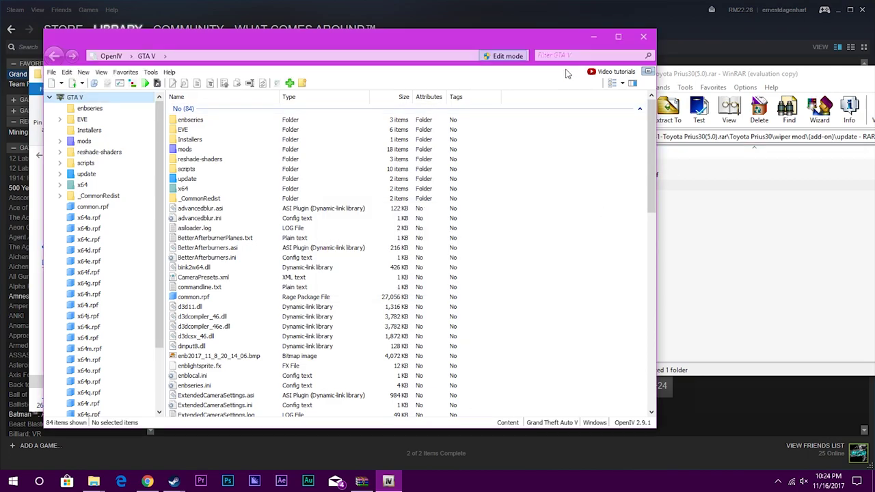
Go to mods\update\update.rpf\common\data in OpenIV.
left_click(195, 150)
double_click(194, 150)
double_click(194, 121)
double_click(193, 129)
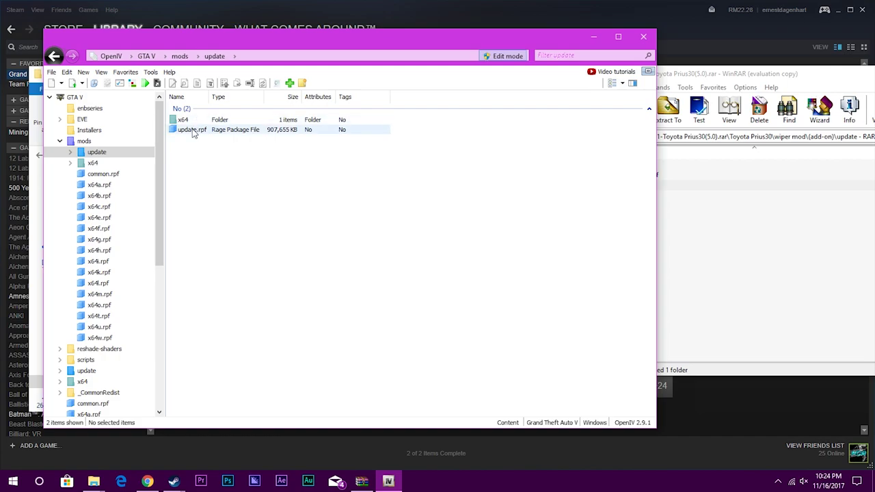
double_click(189, 120)
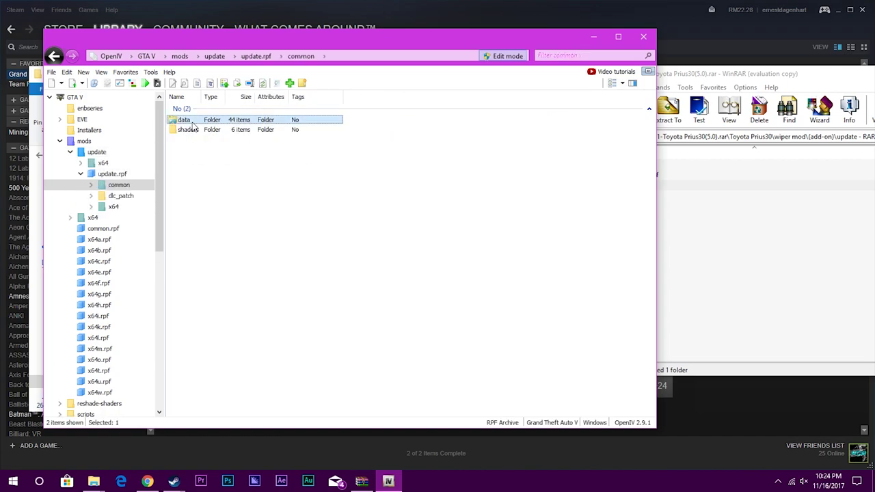
double_click(186, 120)
Open dlclist.xml from the data folder for editing and move its editor window clear of the archive window.
left_click(203, 258)
right_click(199, 258)
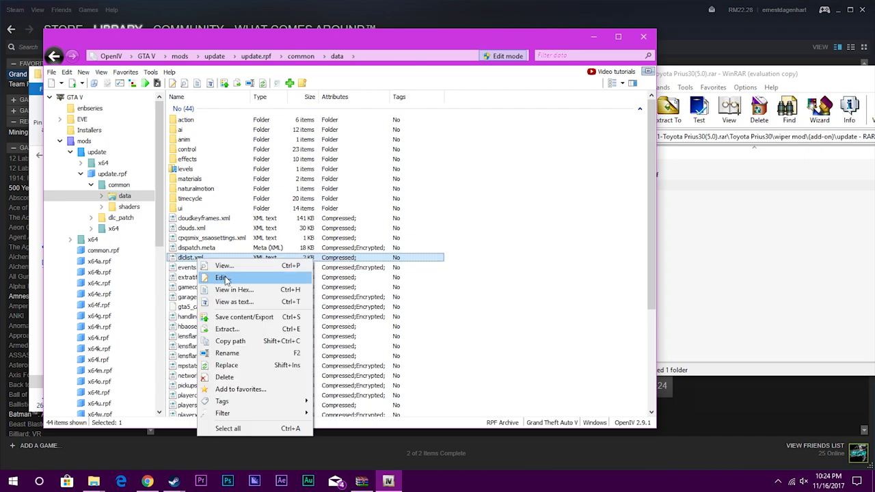
left_click(223, 276)
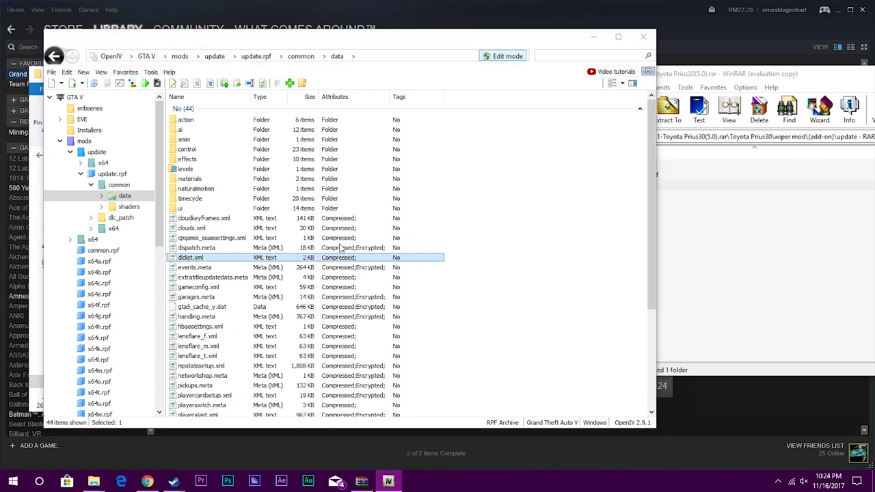
left_click_drag(377, 98, 289, 42)
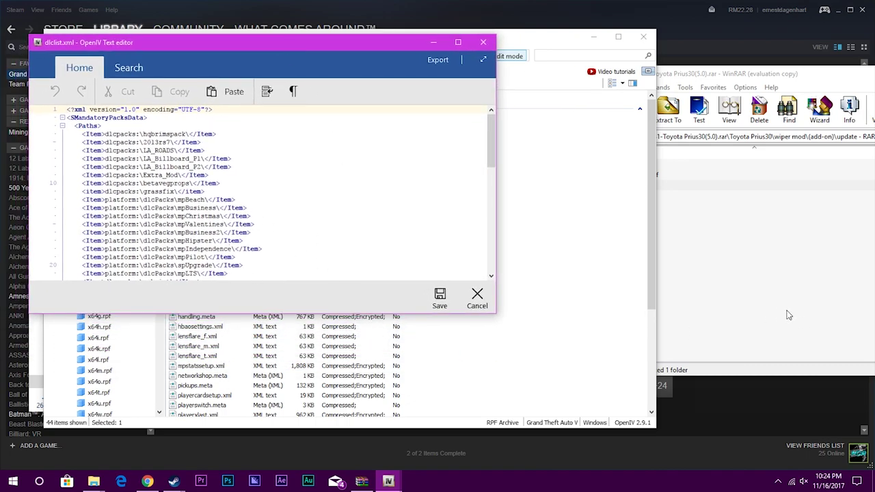
Bring the Prius archive beside the editor and open the dlclist.xml stored in its update.rpf\common\data folder.
left_click(764, 280)
left_click_drag(748, 74, 513, 74)
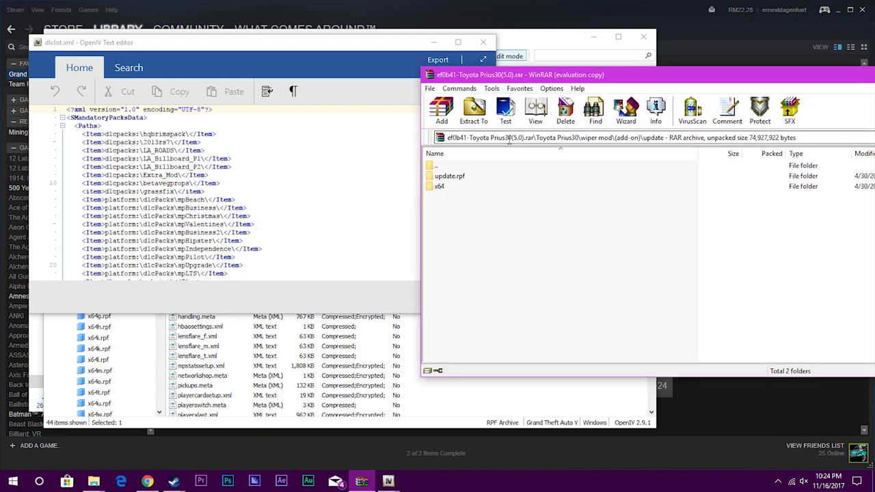
double_click(455, 177)
double_click(451, 176)
left_click(451, 176)
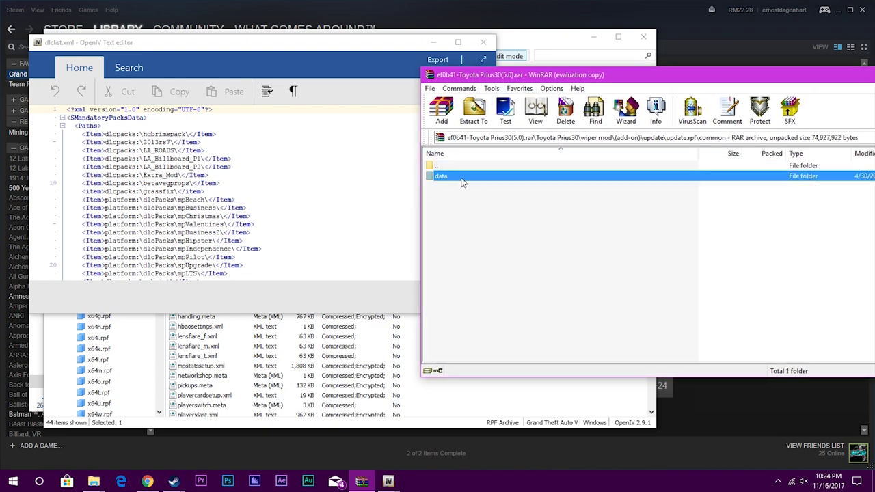
double_click(451, 176)
left_click(463, 181)
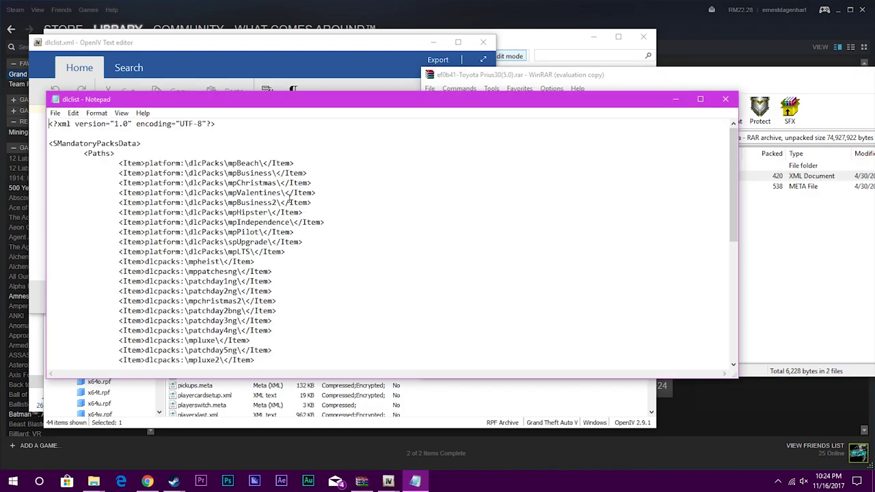
Copy the <Item>dlcpacks:\toyotaprius\</Item> line from the archive's dlclist and close that file.
scroll(286, 202, "down", 10)
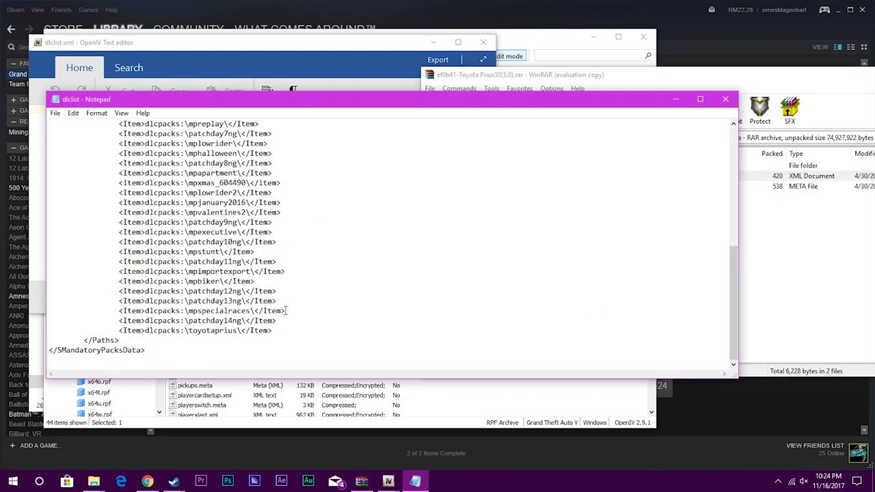
left_click_drag(287, 330, 51, 328)
key("ctrl+c")
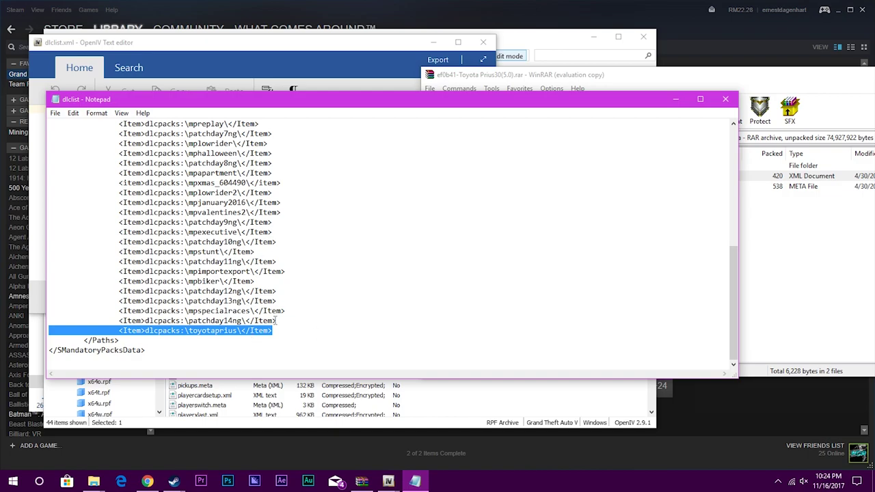
left_click(726, 100)
Paste the copied toyotaprius entry on a new line directly below <Paths> in OpenIV's dlclist.xml.
left_click(102, 126)
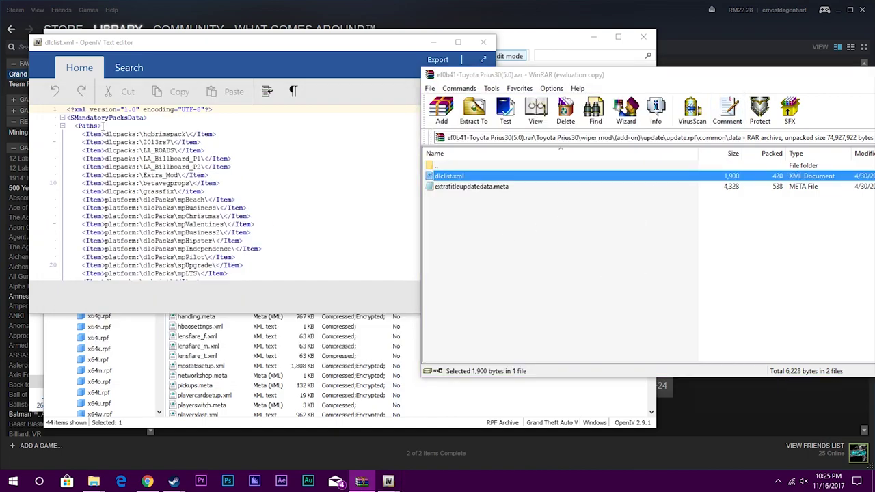
key("Return")
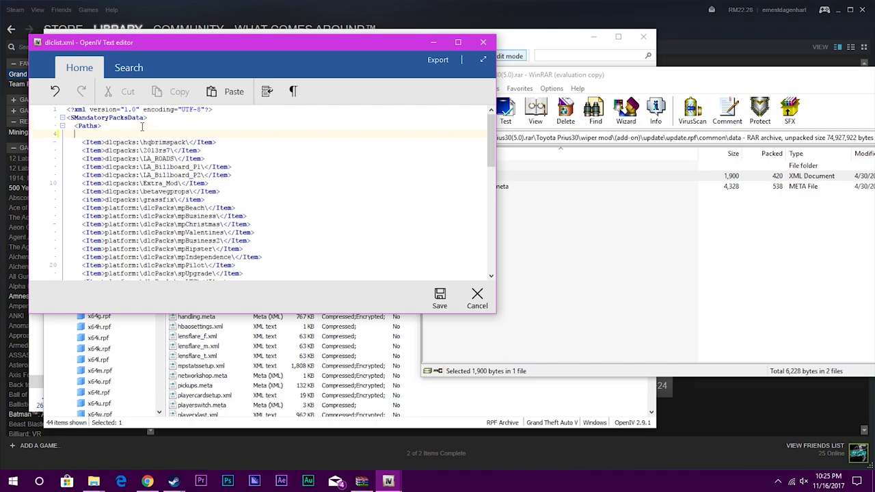
key("ctrl+v")
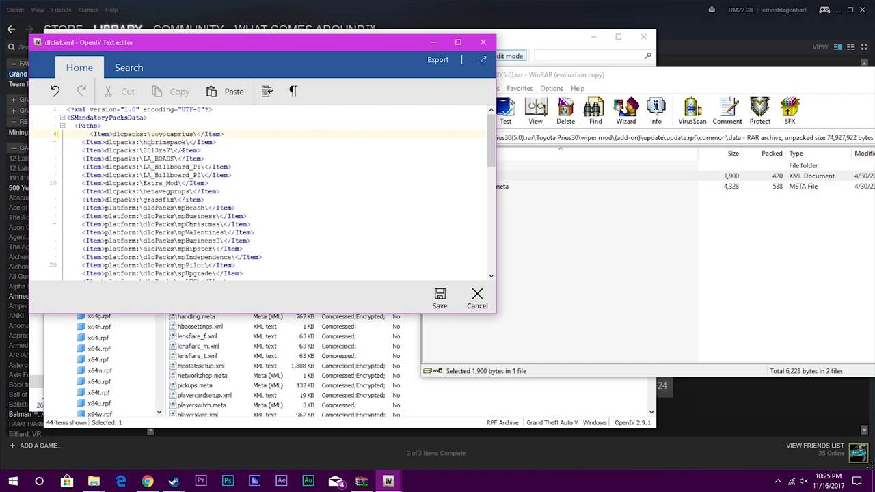
Align the toyotaprius line's indentation with the other Item entries and save dlclist.xml.
left_click(91, 134)
key("BackSpace")
key("BackSpace")
key("BackSpace")
key("BackSpace")
key("Tab")
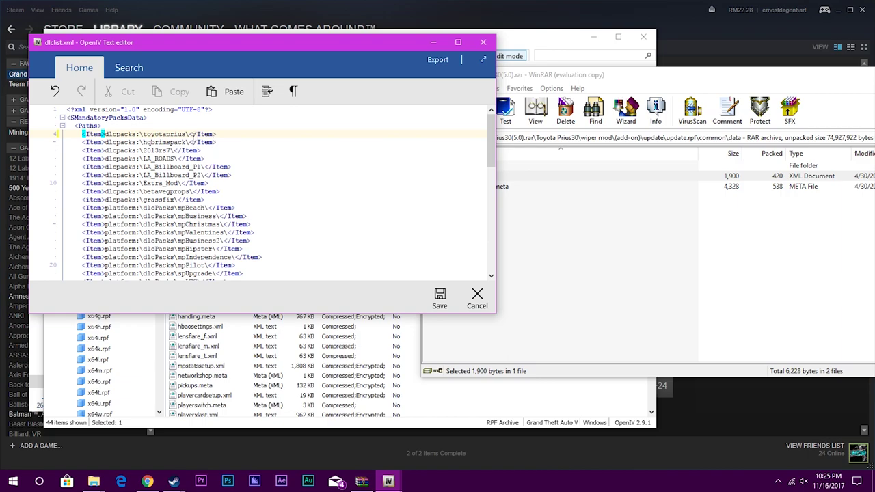
left_click(208, 150)
key("BackSpace")
type("\\")
left_click(250, 141)
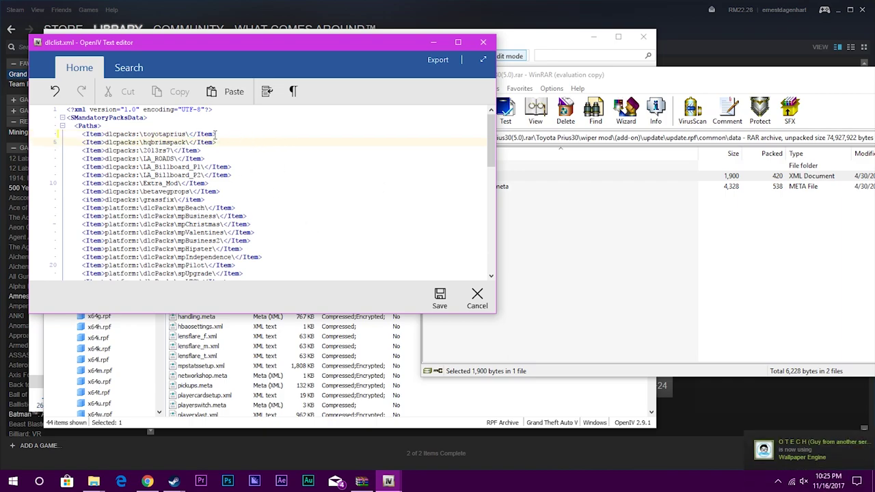
left_click(440, 297)
Open extratitleupdatedata.meta from OpenIV's data folder for editing and move its editor window aside.
left_click(316, 298)
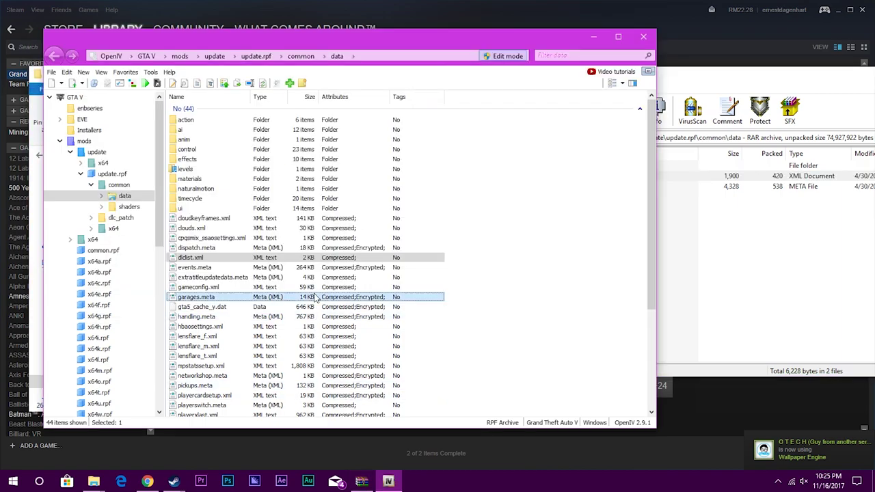
left_click(225, 277)
right_click(205, 279)
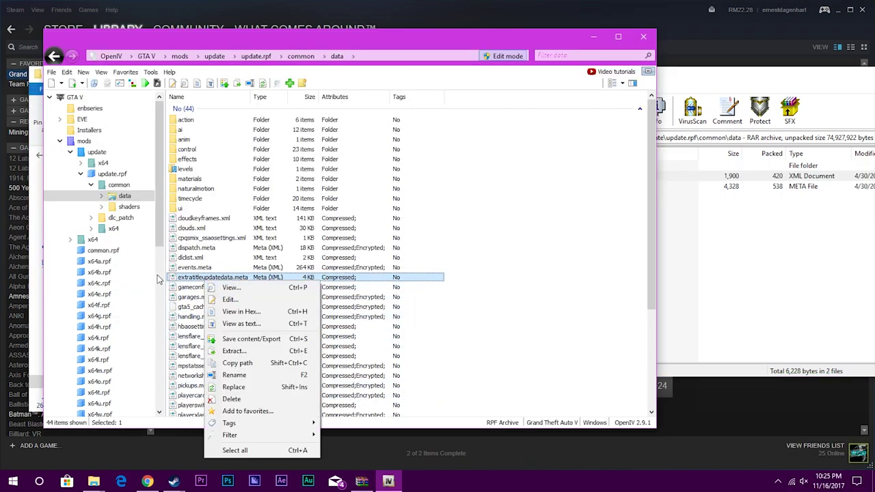
left_click(218, 301)
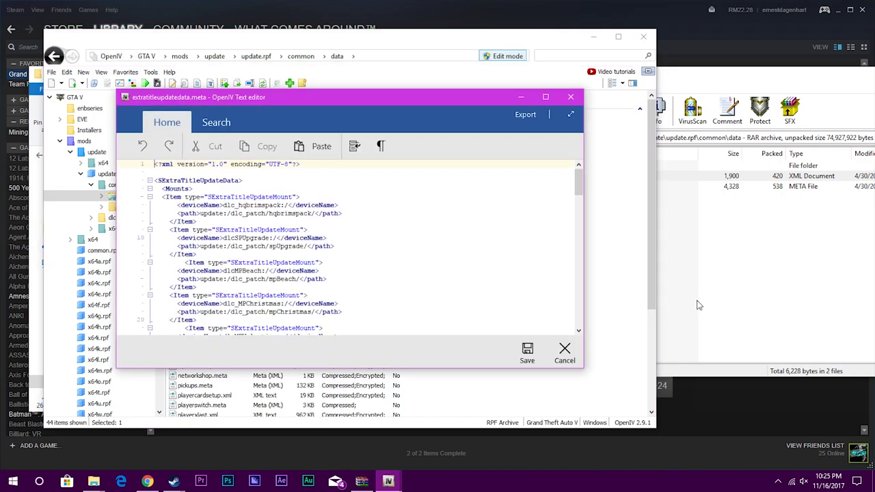
left_click_drag(417, 103, 357, 74)
Copy the whole toyotaprius Item block from the archive's extratitleupdatedata.meta and close that file.
left_click(726, 234)
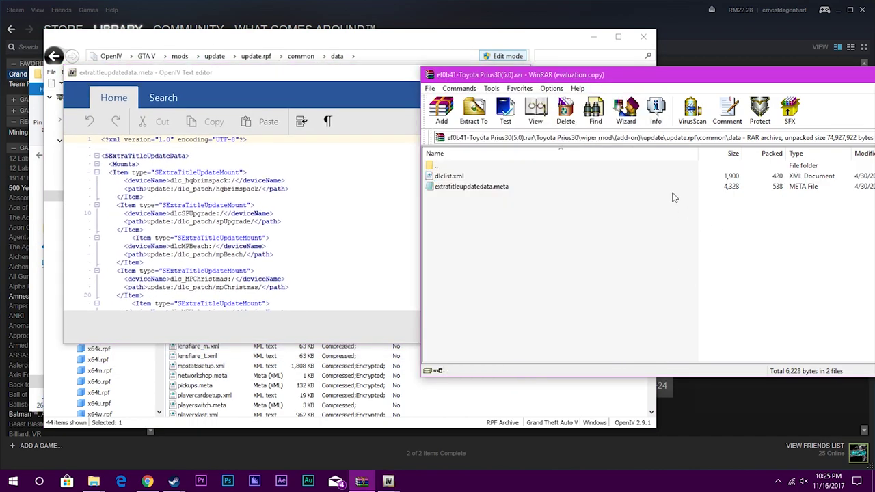
left_click_drag(618, 82, 578, 78)
double_click(451, 183)
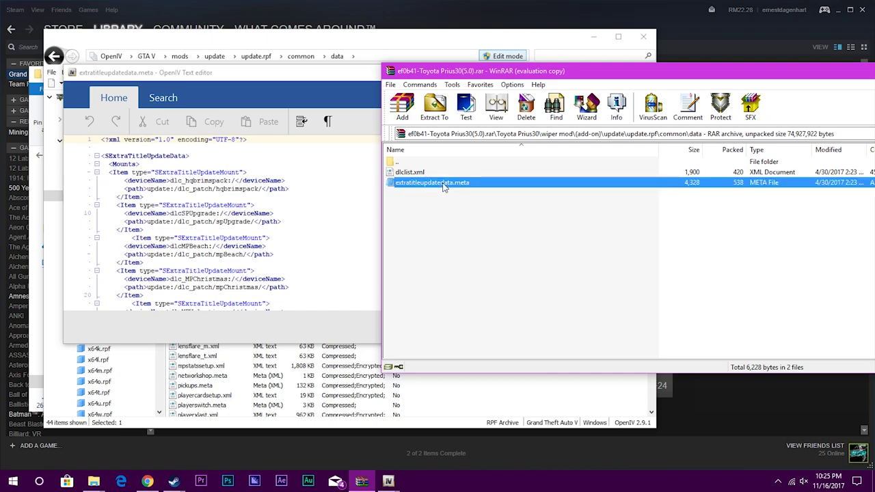
scroll(276, 196, "down", 20)
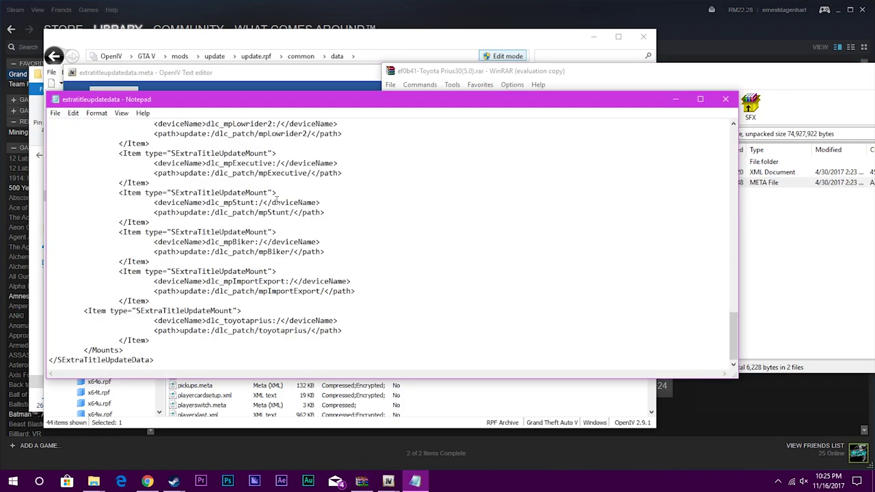
left_click_drag(163, 340, 48, 315)
key("ctrl+c")
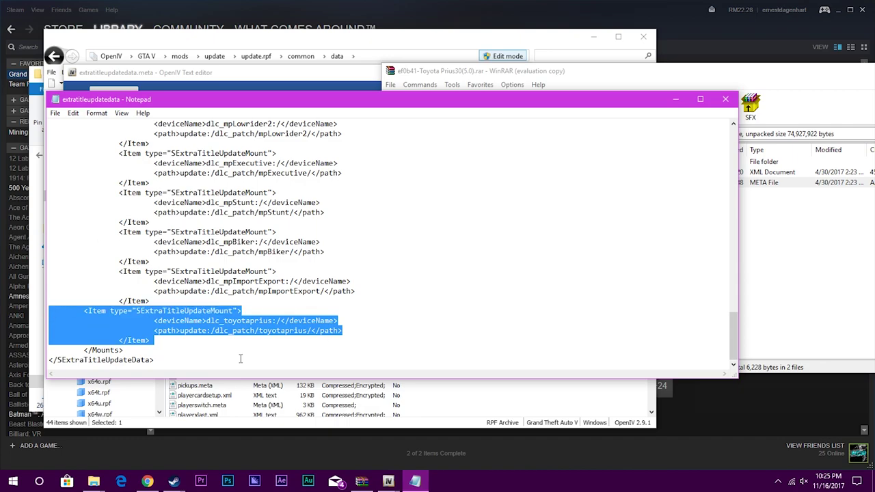
left_click(726, 99)
Paste the toyotaprius Item block directly below <Mounts> in OpenIV's extratitleupdatedata.meta, align its indentation with the neighbouring items, and save the file.
left_click(271, 237)
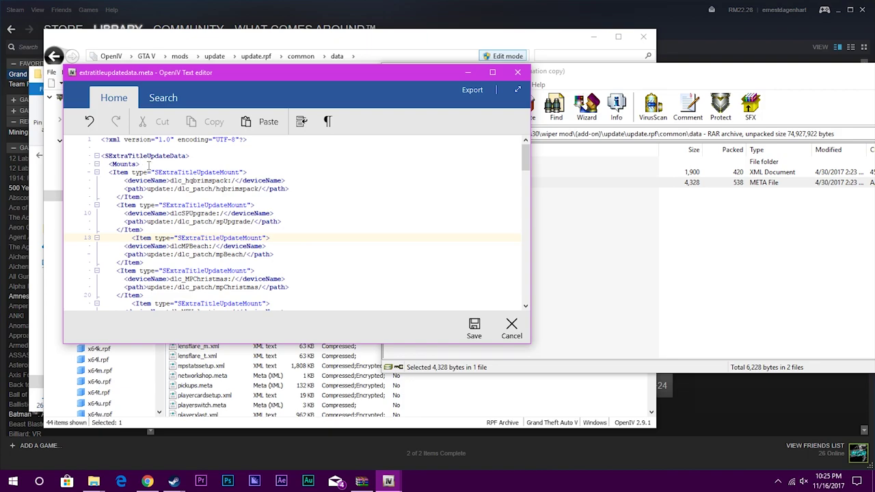
key("Return")
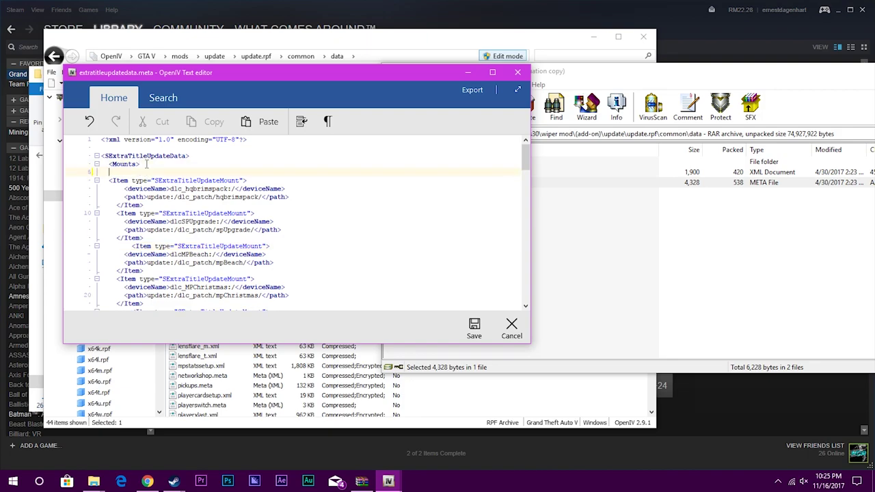
key("ctrl+v")
left_click(109, 204)
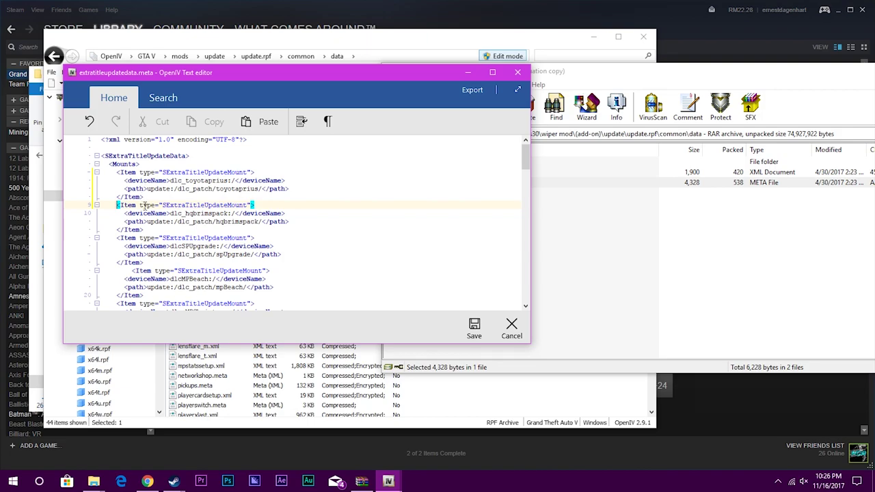
left_click(474, 326)
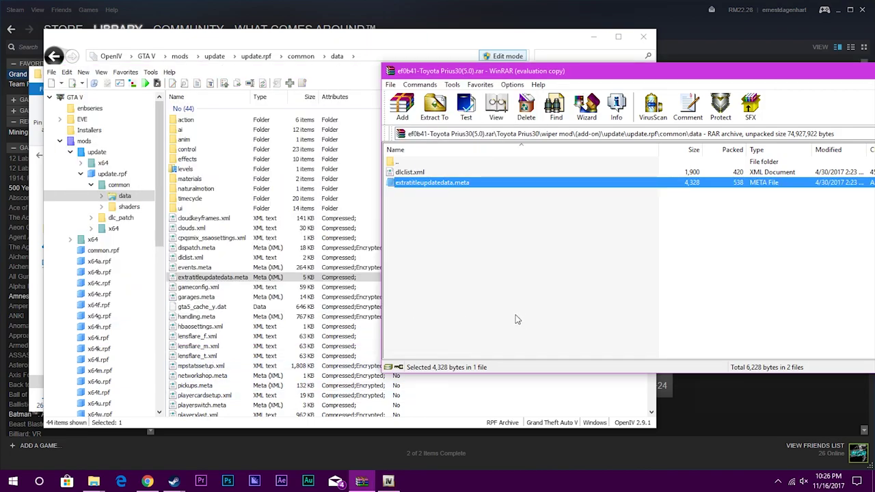
Go back up through the archive's folders to the (add-on) folder.
left_click(495, 270)
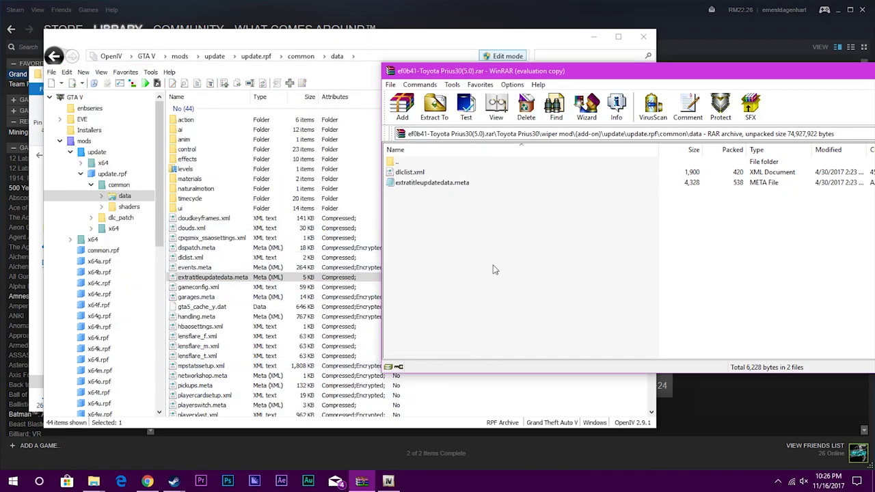
double_click(409, 164)
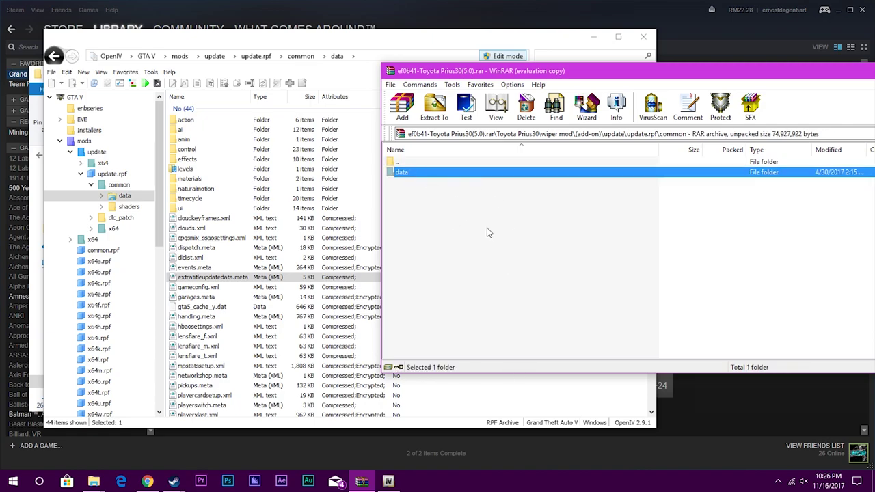
double_click(433, 163)
double_click(434, 163)
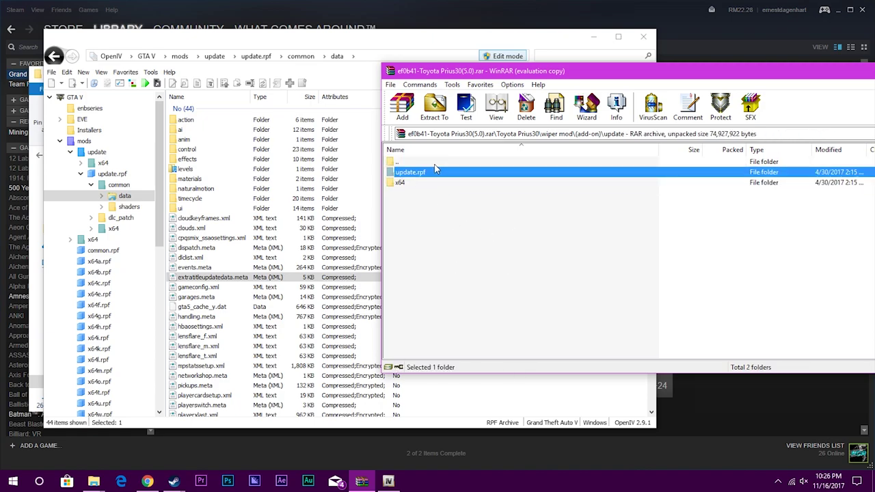
double_click(429, 163)
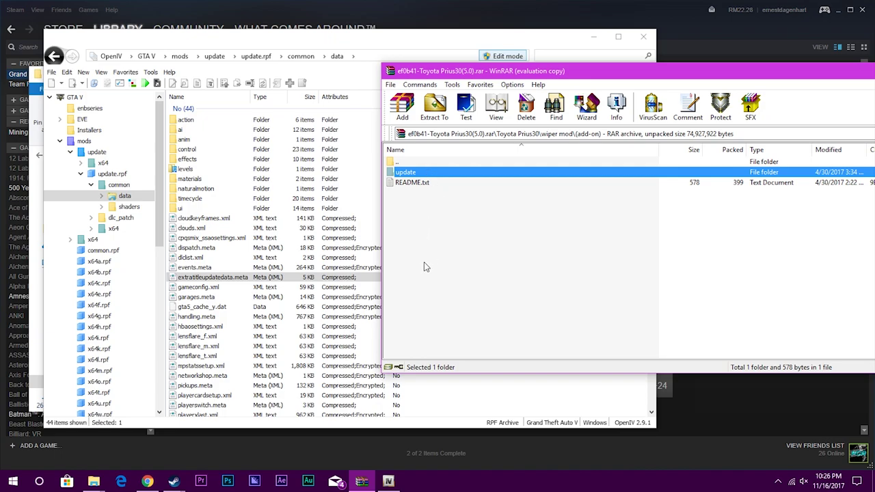
Switch to OpenIV, open dlc.rpf in mods/update/x64/dlcpacks/toyotaprius, and extract content.xml to the desktop.
left_click(522, 398)
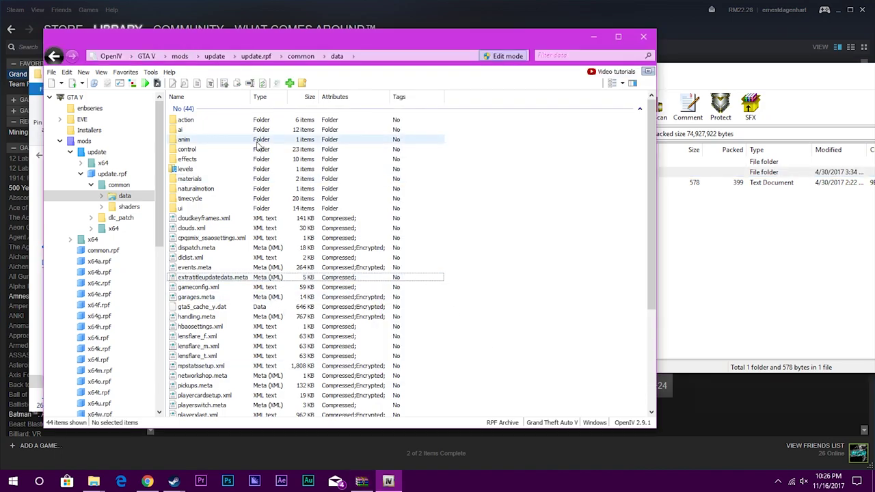
left_click(669, 252)
left_click(497, 397)
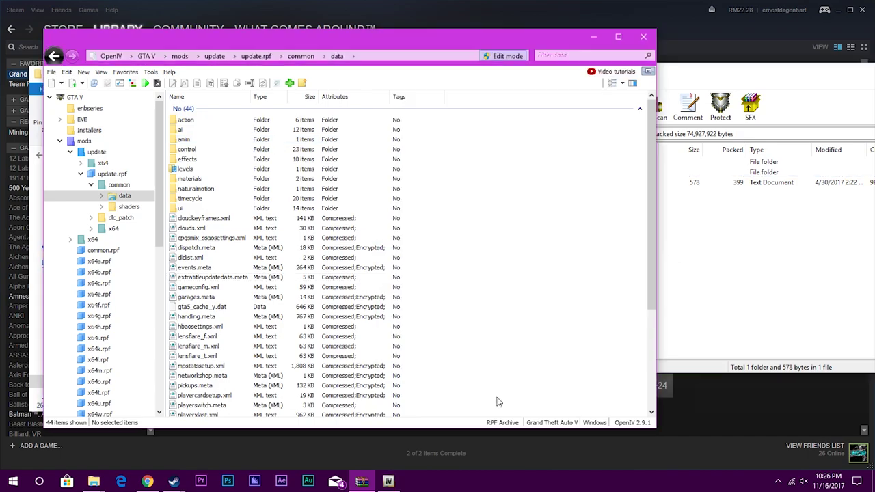
left_click(214, 56)
double_click(198, 120)
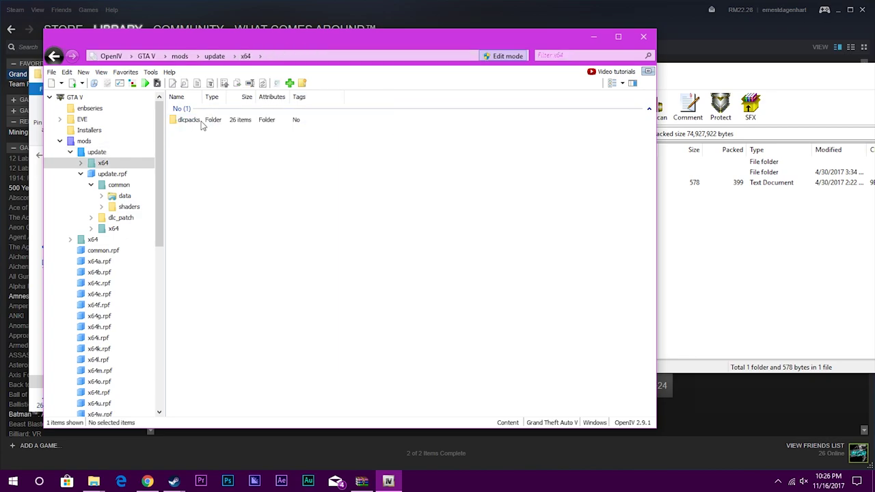
double_click(199, 120)
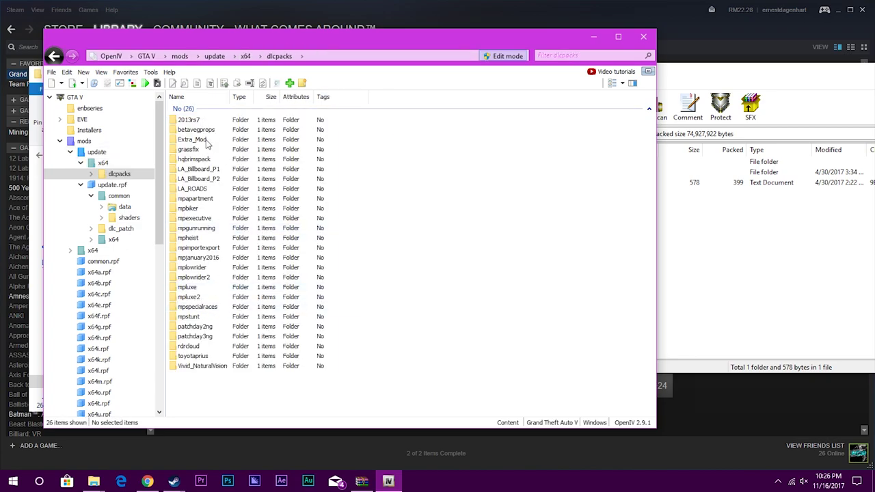
double_click(193, 356)
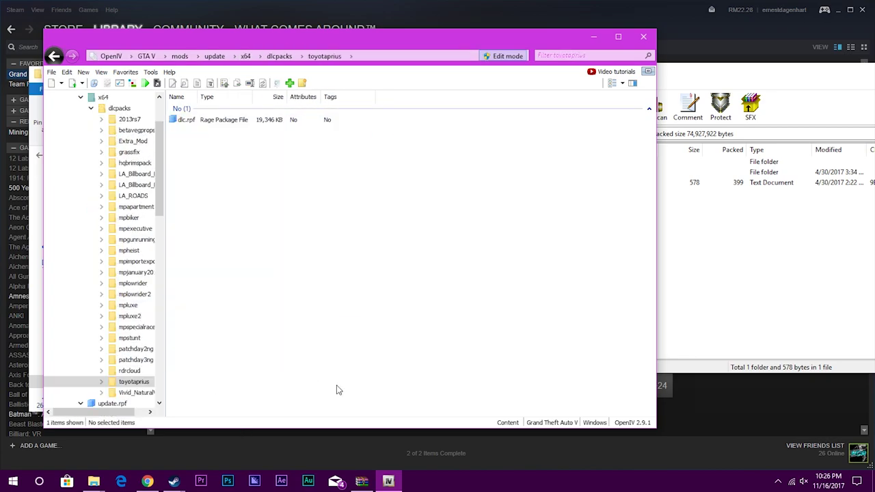
double_click(205, 120)
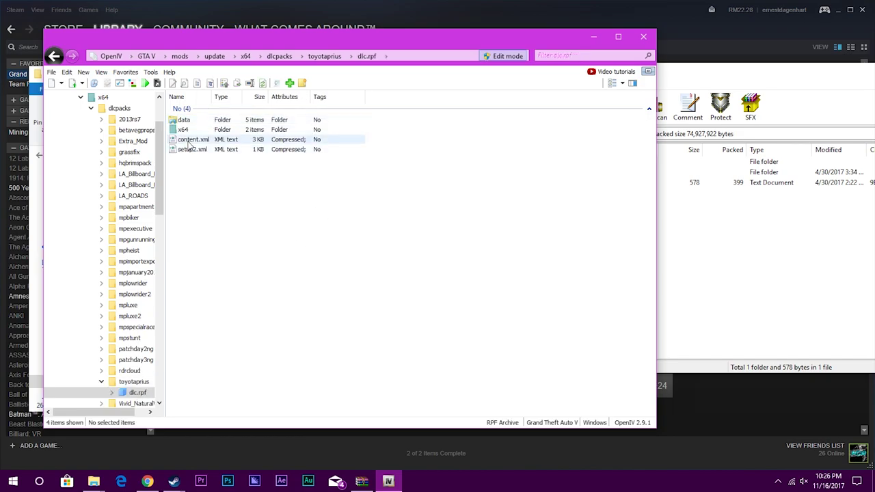
left_click(194, 140)
left_click_drag(209, 144, 680, 389)
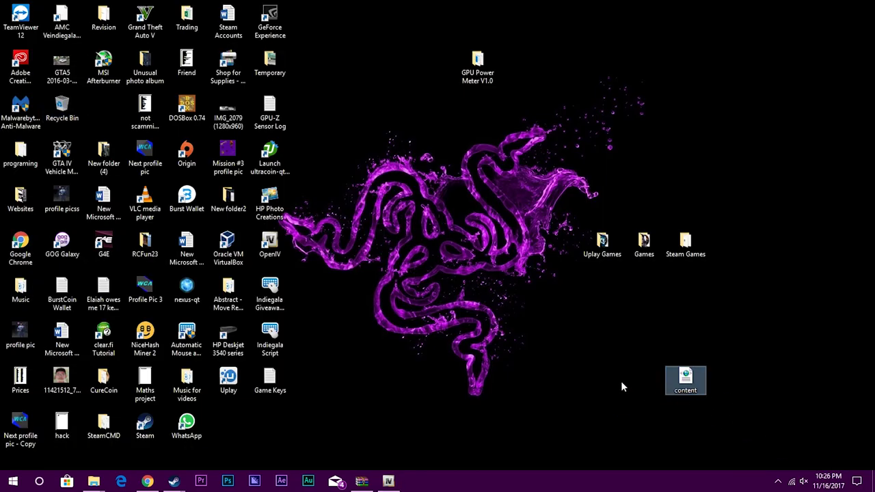
Return to OpenIV's dlcpacks folder and copy the name of the toyotaprius folder.
left_click(388, 481)
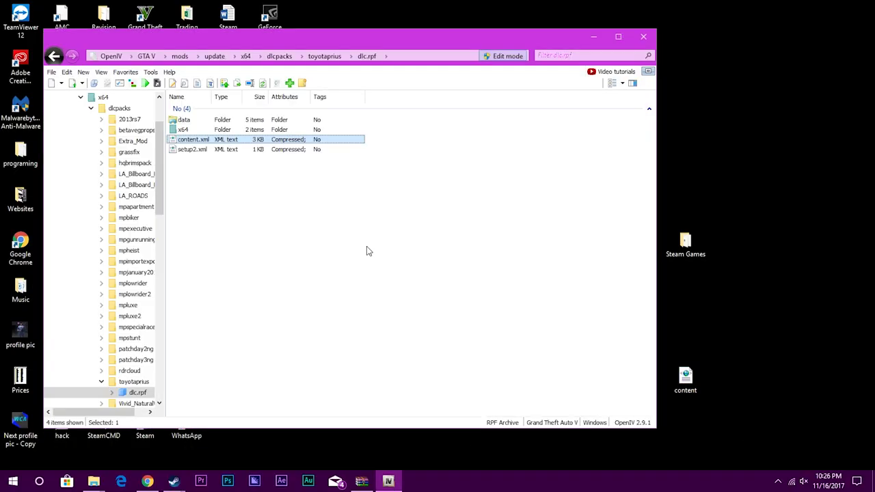
left_click(281, 59)
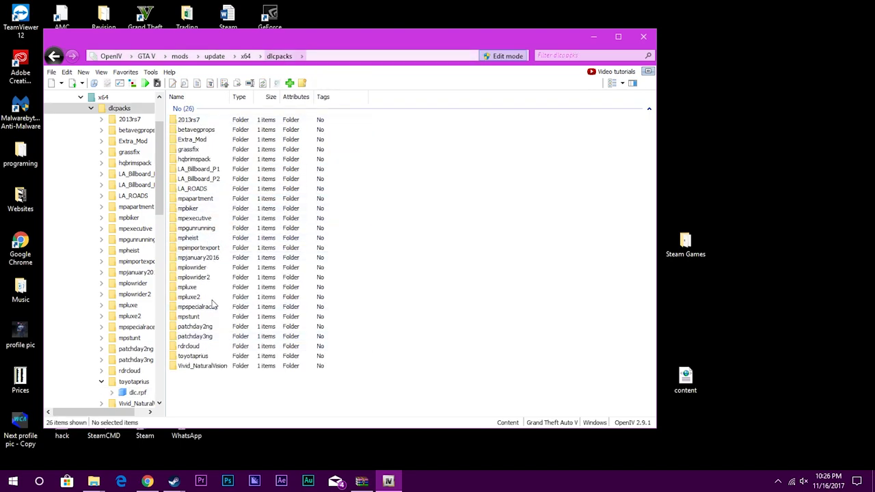
left_click(199, 358)
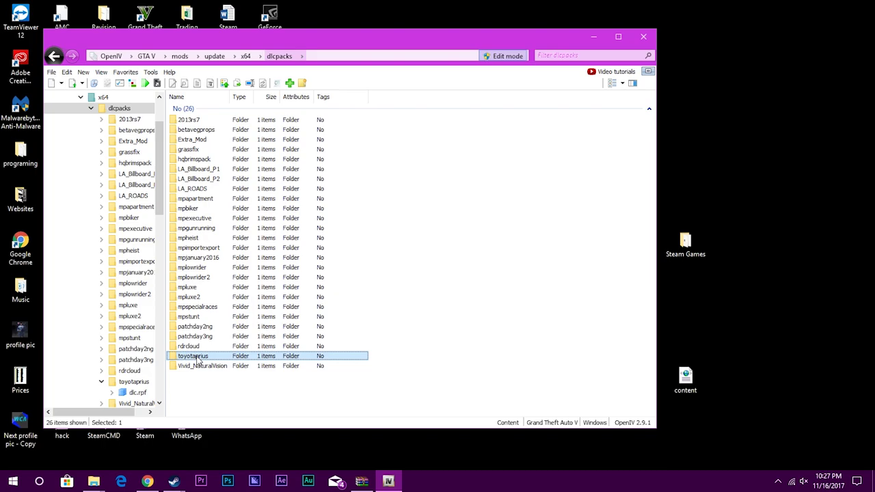
left_click(199, 360)
key("ctrl+c")
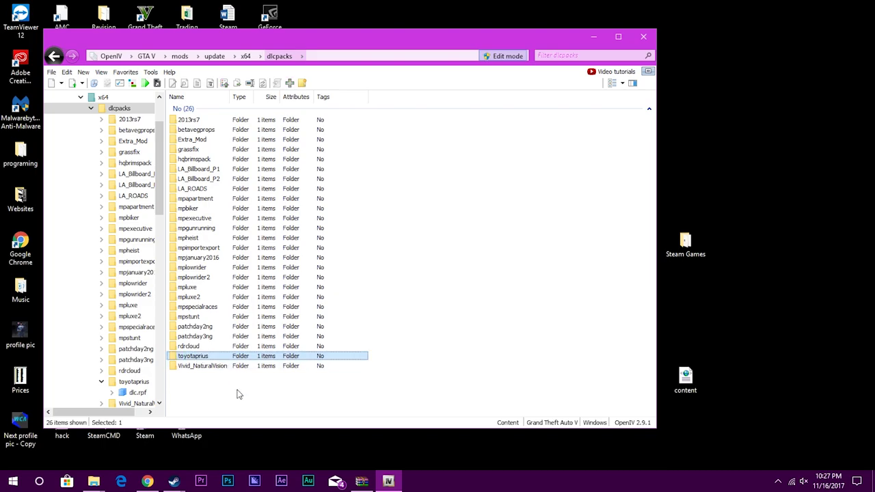
left_click(239, 392)
Create a folder named toyotaprius inside mods/update/update.rpf/dlc_patch using the copied name.
left_click(180, 56)
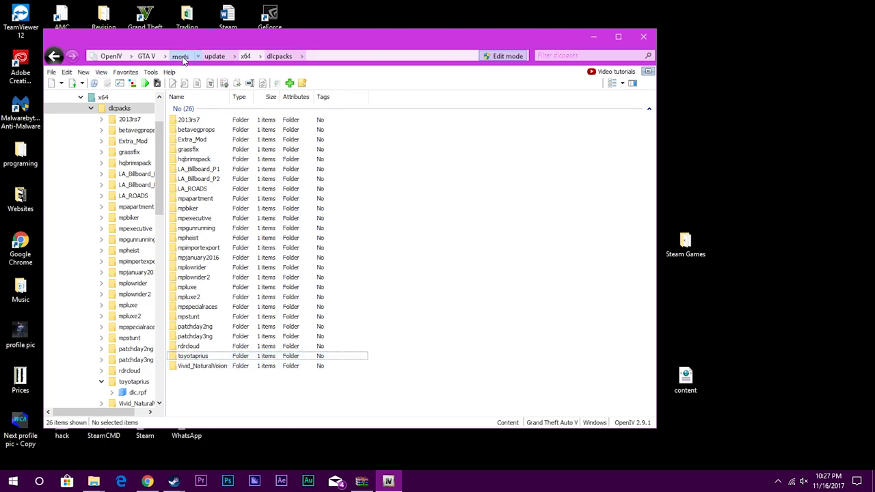
double_click(185, 120)
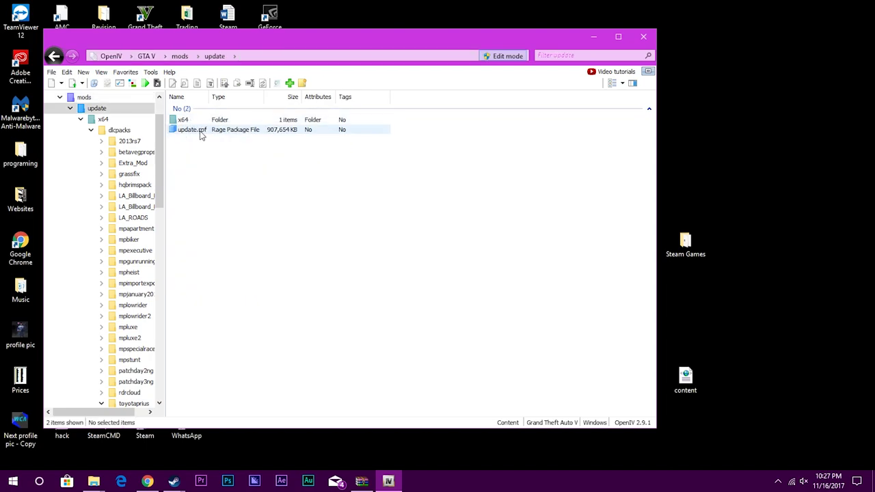
double_click(198, 130)
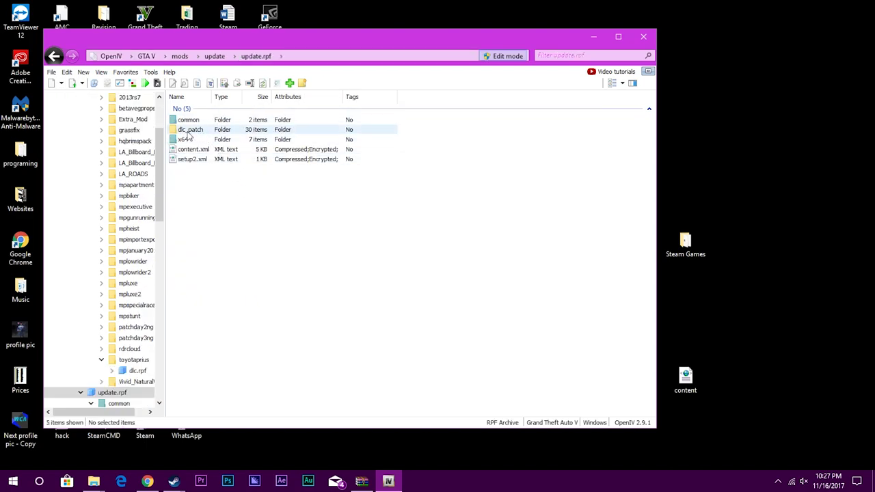
double_click(187, 131)
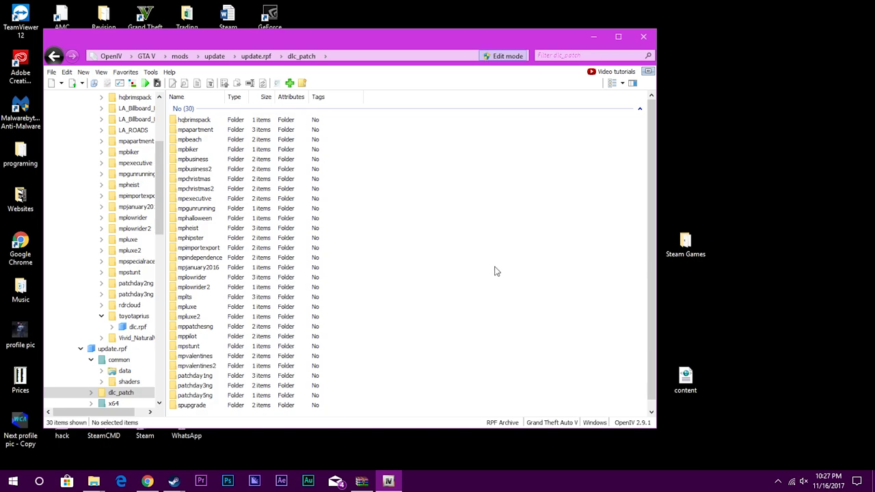
right_click(480, 243)
mouse_move(527, 301)
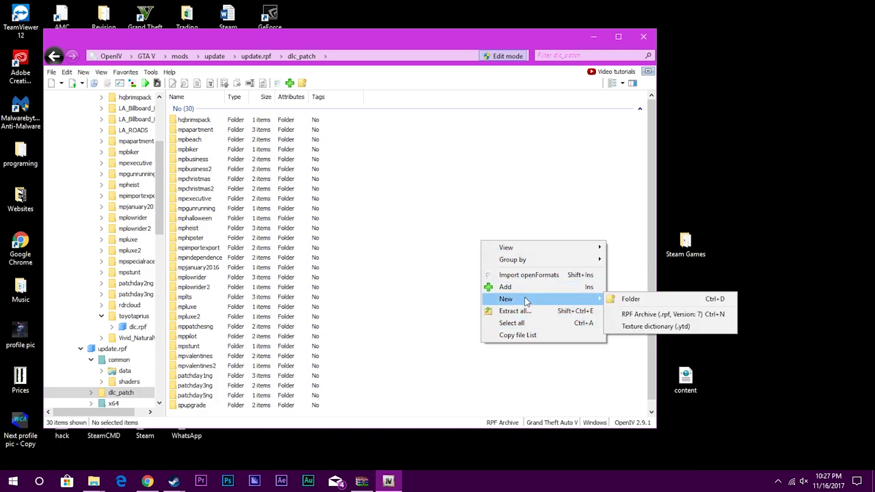
left_click(629, 300)
key("ctrl+v")
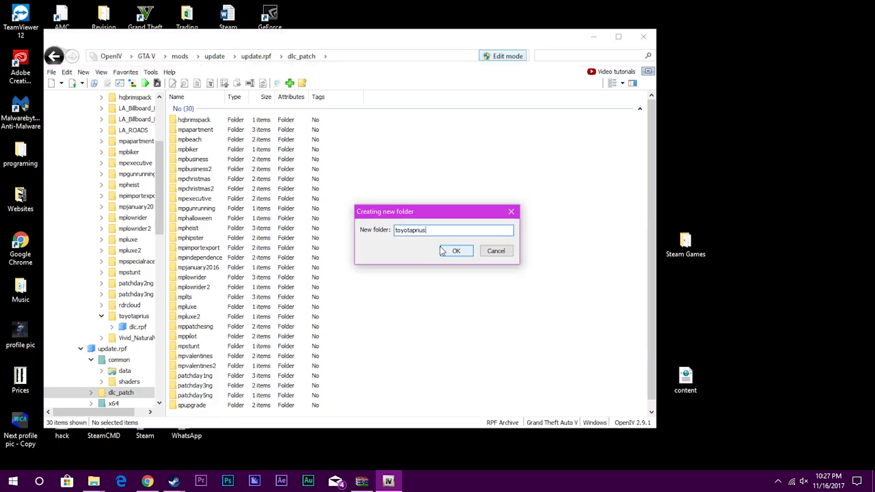
left_click(453, 252)
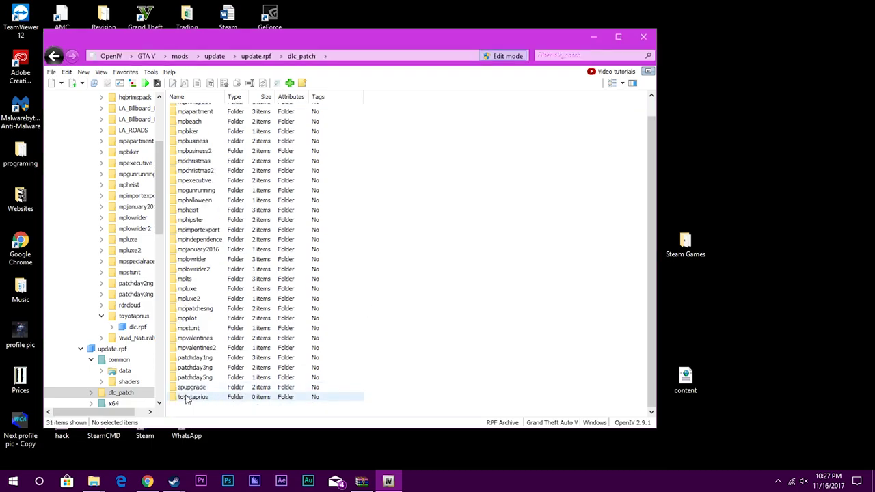
Add the desktop's content.xml to the new toyotaprius folder in dlc_patch and delete the desktop copy.
double_click(186, 397)
left_click_drag(674, 380, 396, 294)
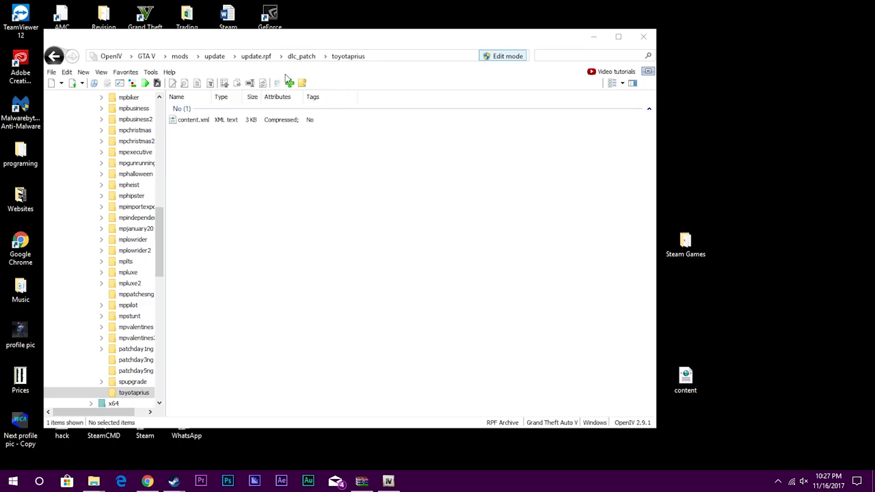
left_click(684, 388)
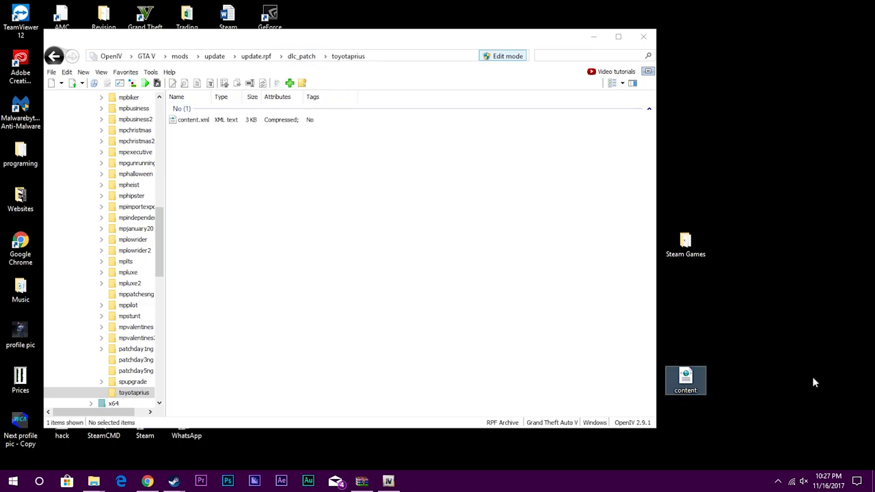
key("Delete")
left_click(393, 252)
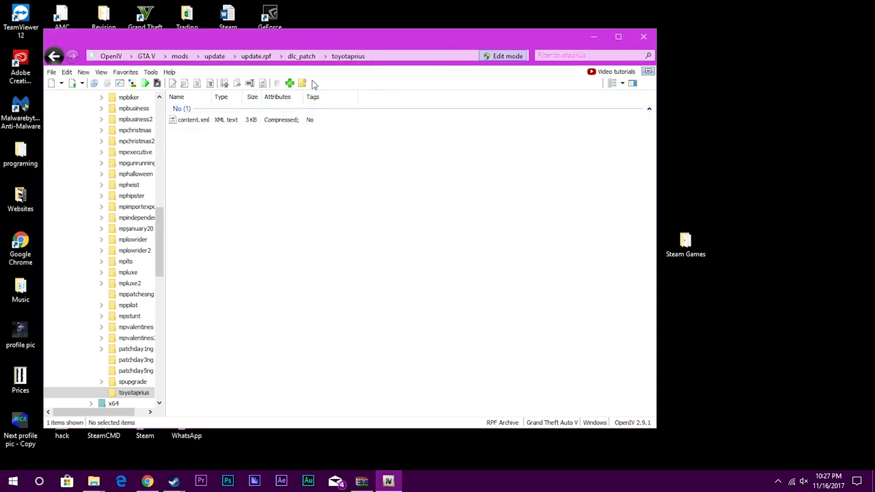
Close OpenIV and go up to the wiper mod folder in the Toyota Prius archive.
left_click(146, 56)
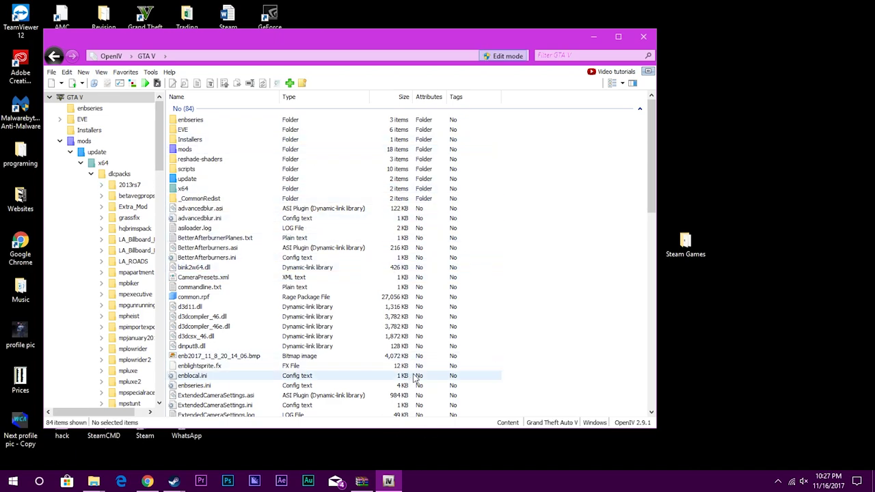
left_click(873, 482)
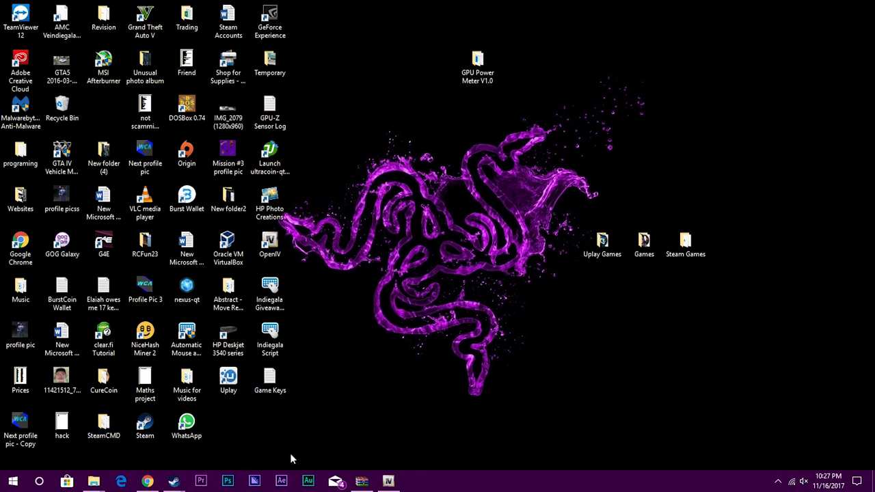
left_click(388, 481)
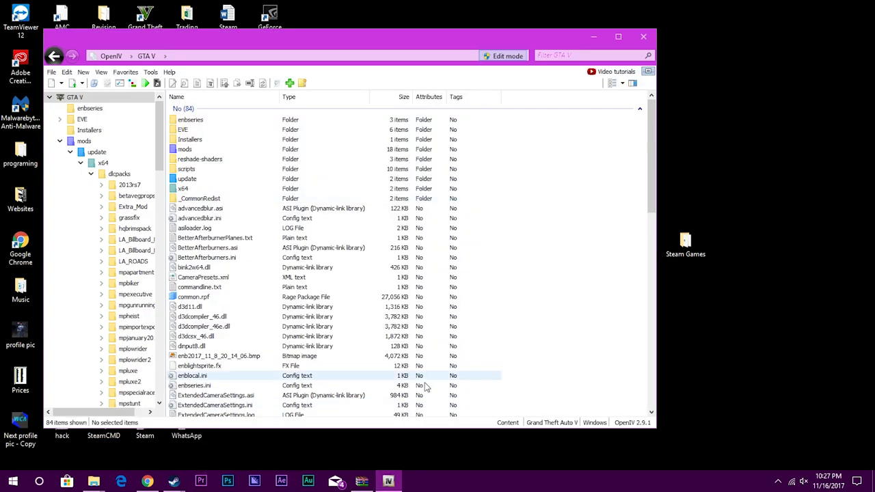
left_click(368, 482)
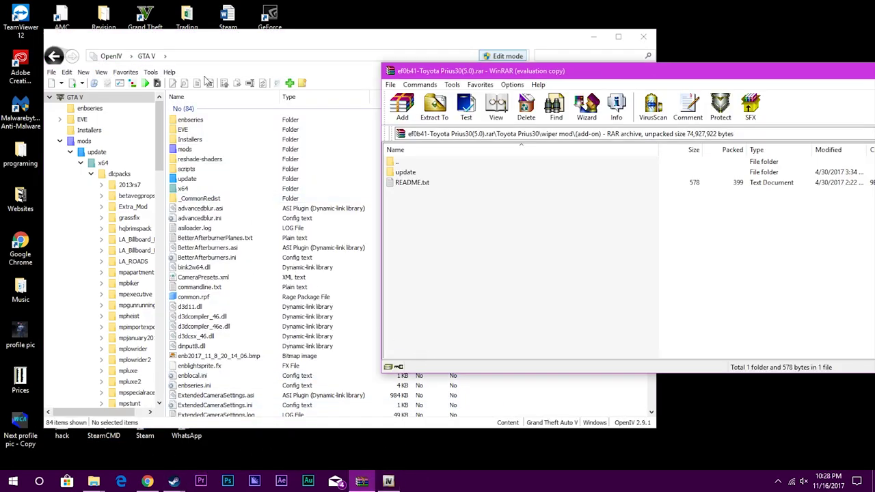
double_click(397, 162)
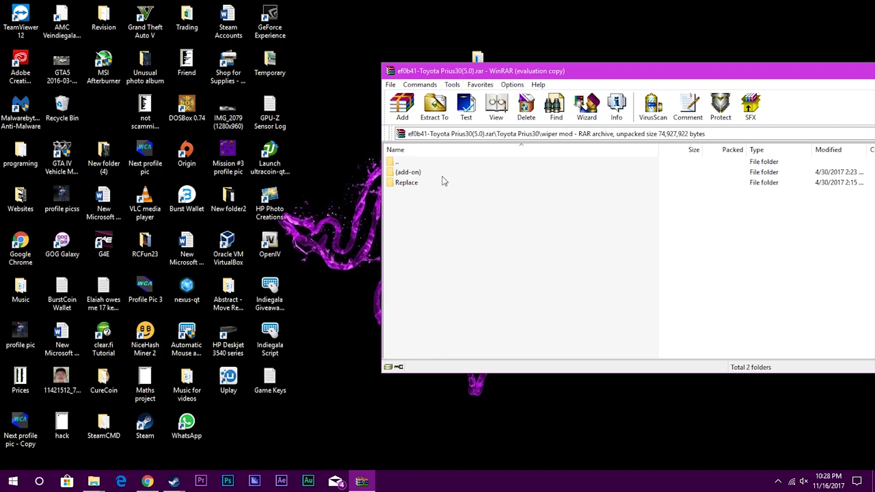
Switch to Steam and open Grand Theft Auto V's local files folder from the game's properties.
left_click(137, 434)
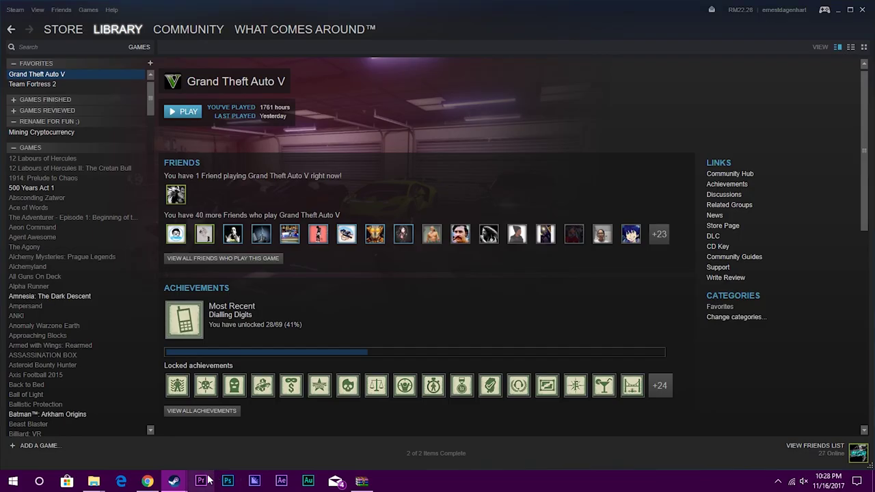
left_click(260, 398)
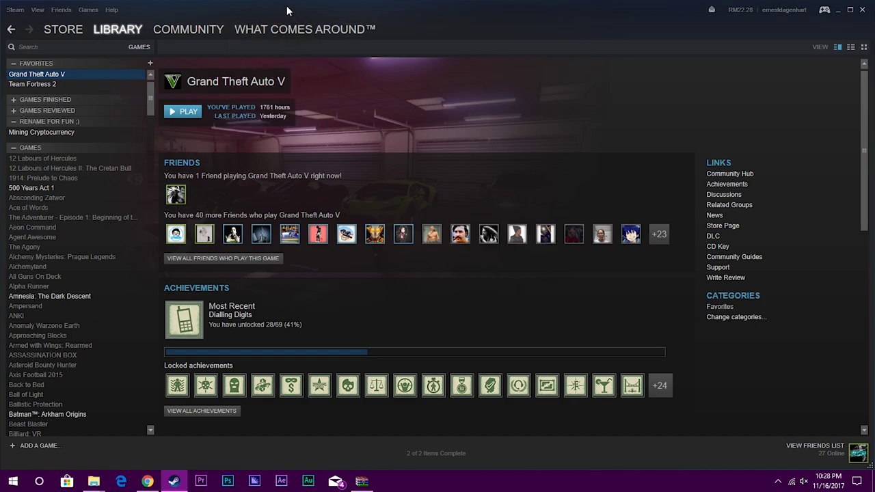
mouse_move(120, 28)
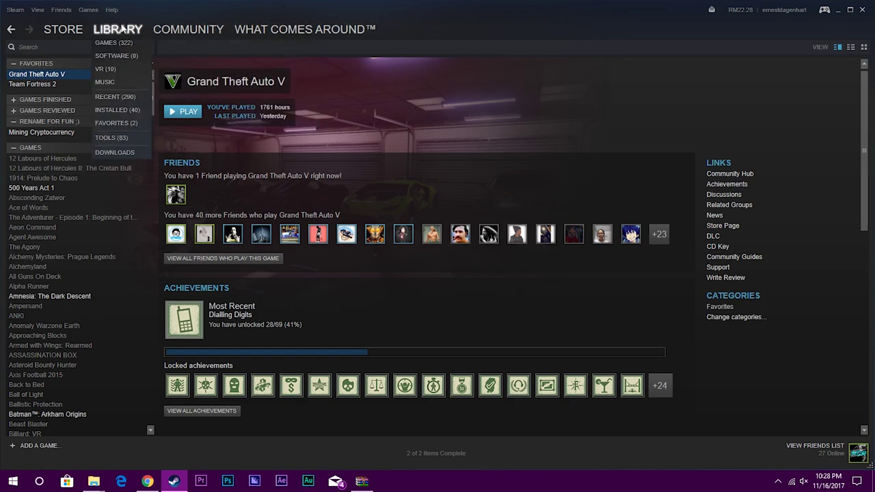
right_click(54, 73)
left_click(66, 263)
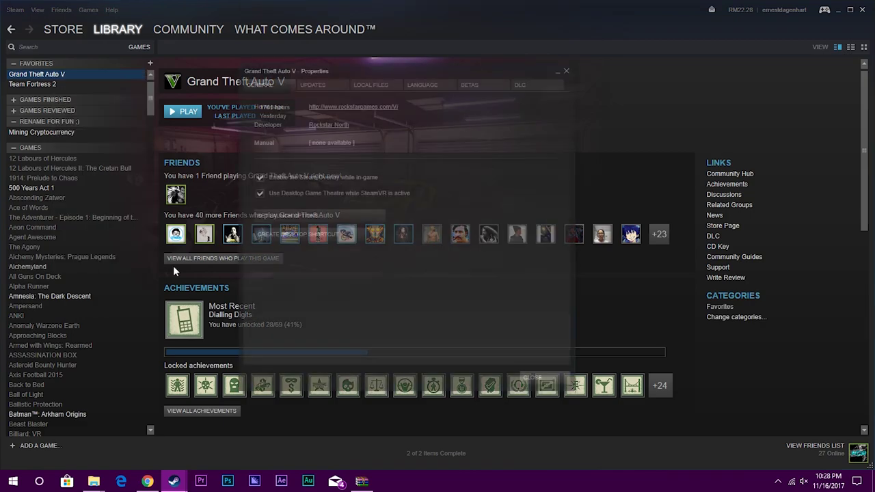
left_click(369, 85)
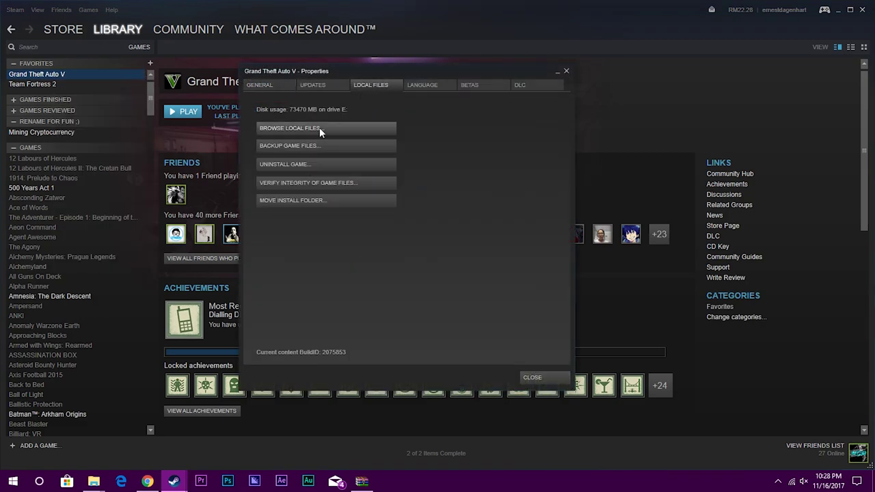
left_click(333, 126)
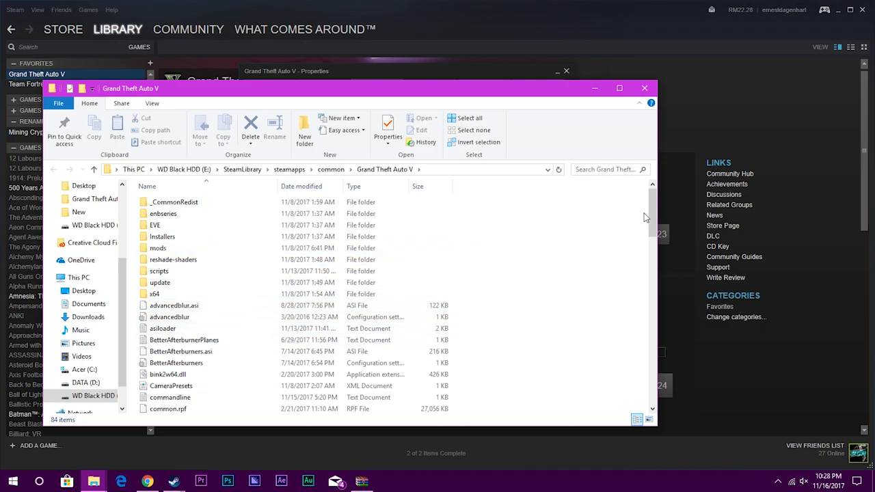
Examine the contents of the mods folder and return to the Grand Theft Auto V folder.
left_click_drag(653, 212, 641, 196)
left_click(174, 248)
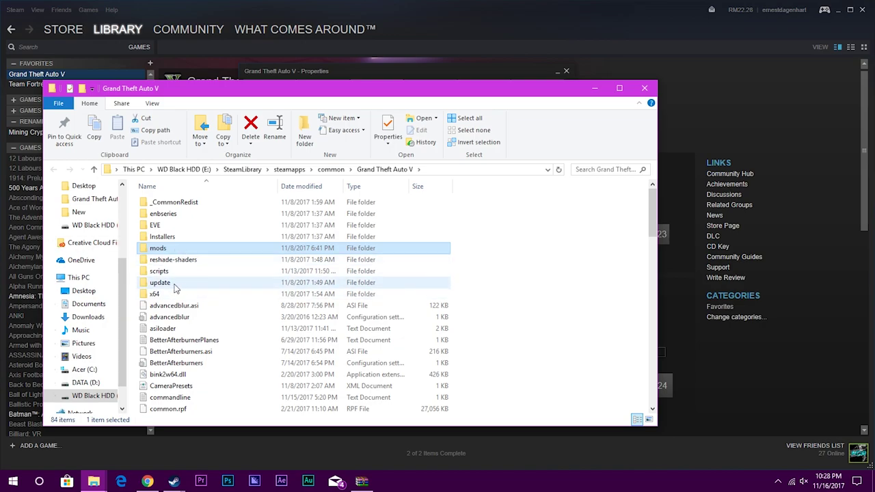
double_click(172, 249)
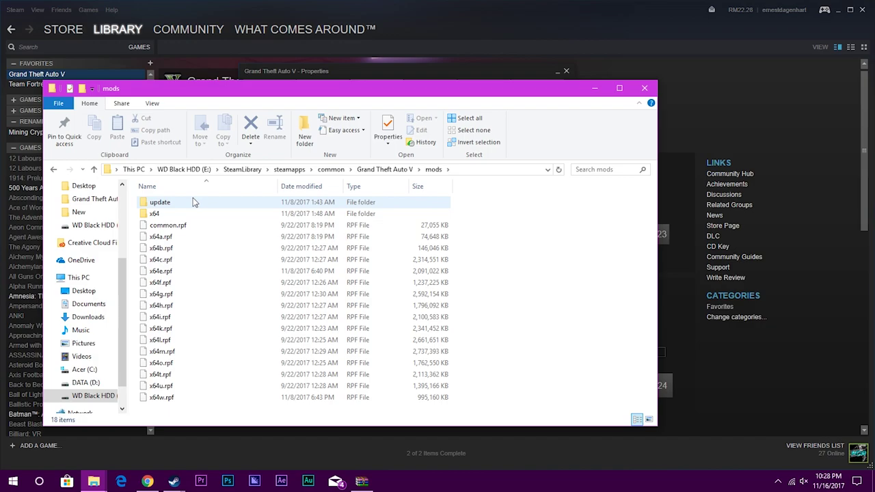
left_click(383, 170)
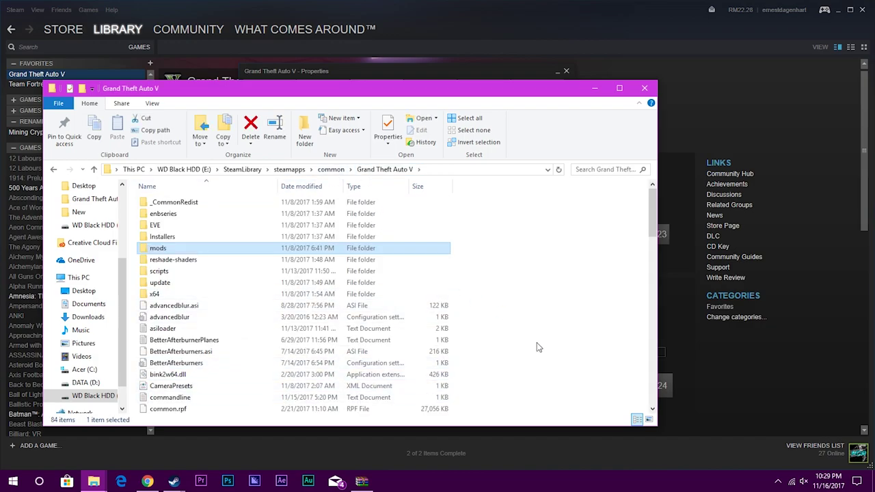
Launch OpenIV for the Windows version of Grand Theft Auto V and enable edit mode.
left_click(12, 481)
type("ope")
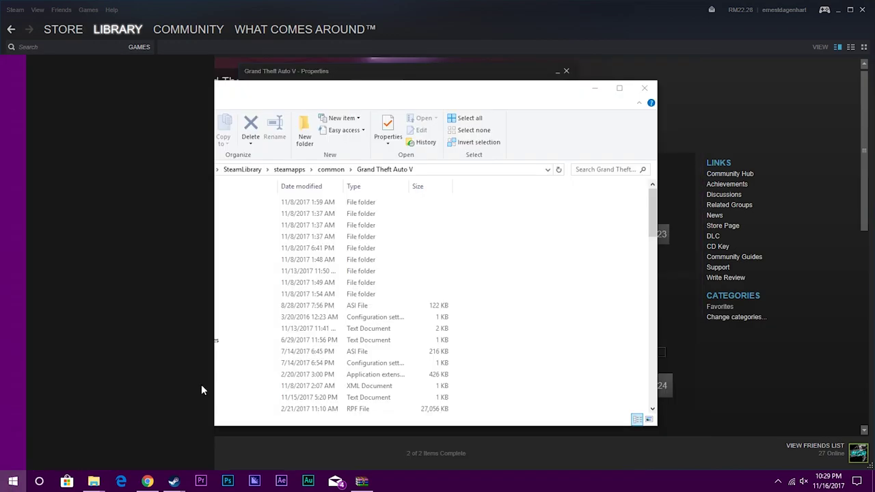
type("niv")
key("Return")
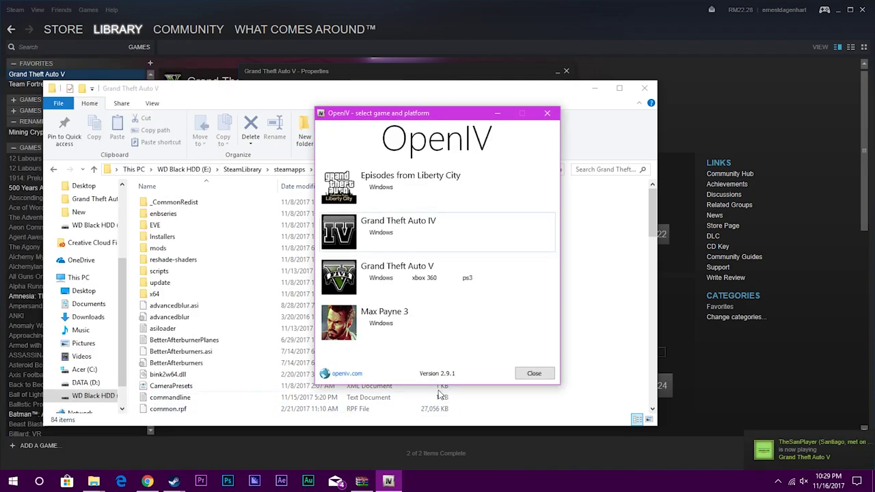
left_click(387, 280)
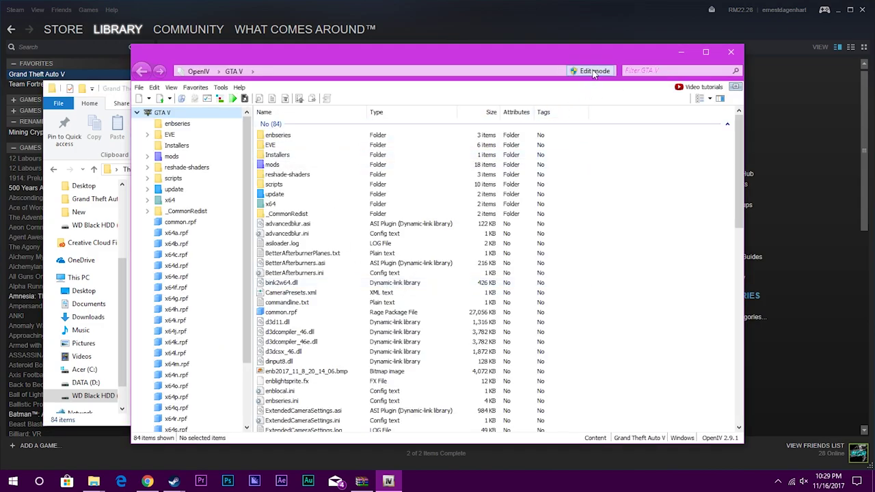
left_click(592, 72)
left_click(469, 279)
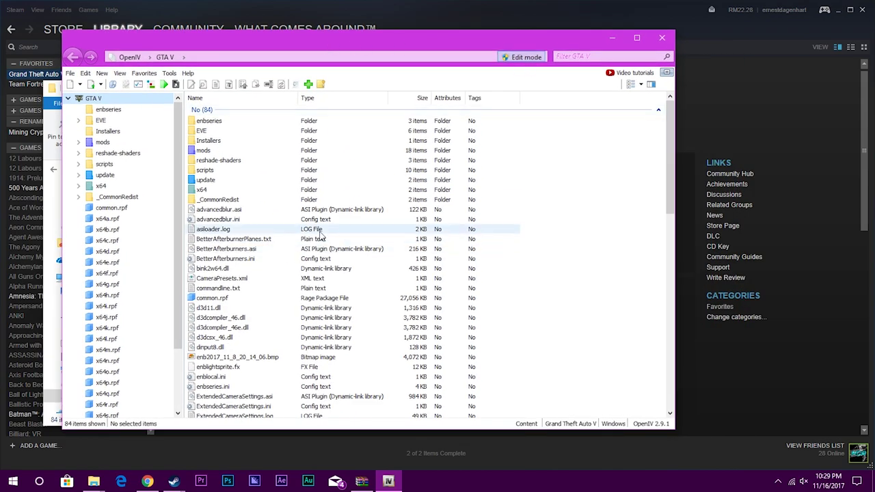
Open dlc.rpf in the patchday3ng folder under mods/update/x64/dlcpacks.
double_click(204, 151)
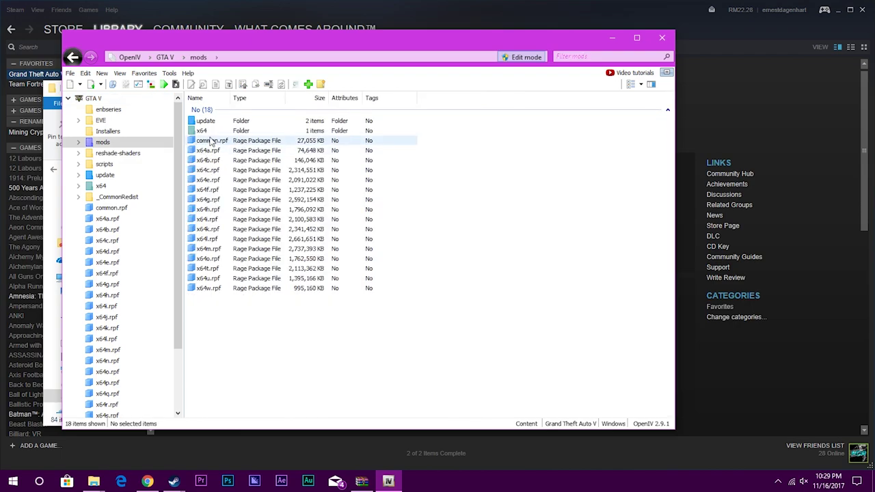
double_click(206, 121)
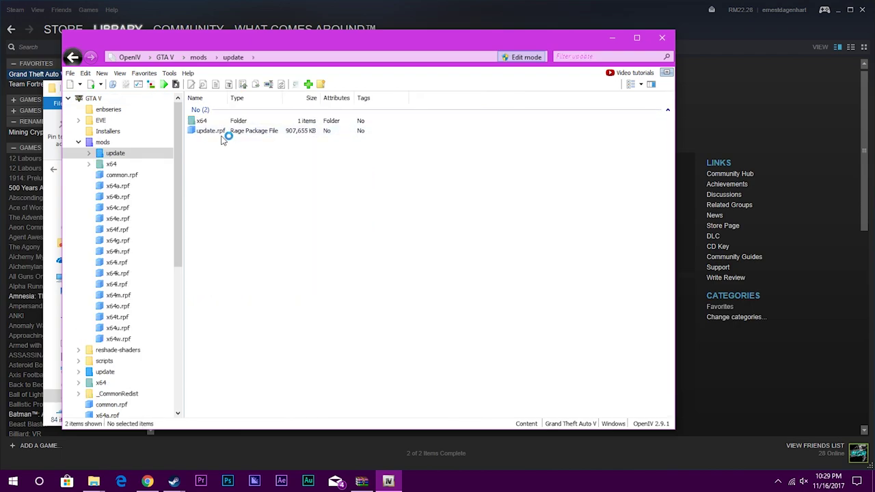
double_click(218, 122)
double_click(219, 123)
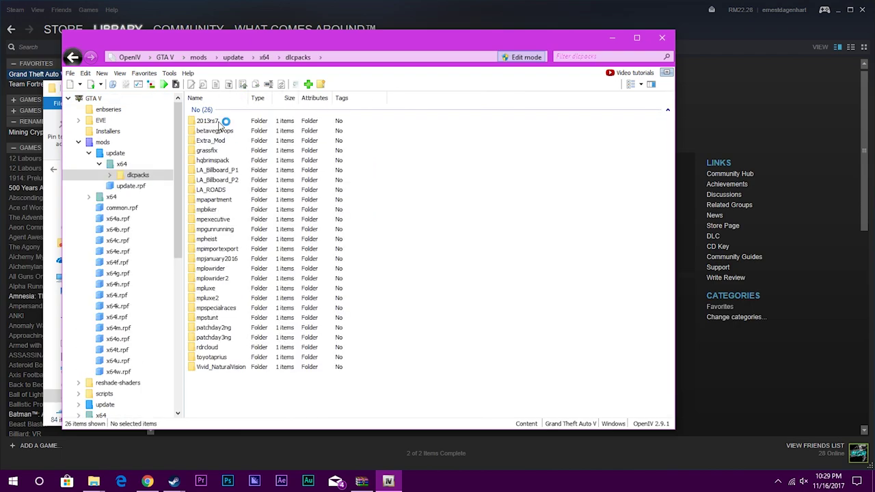
double_click(233, 339)
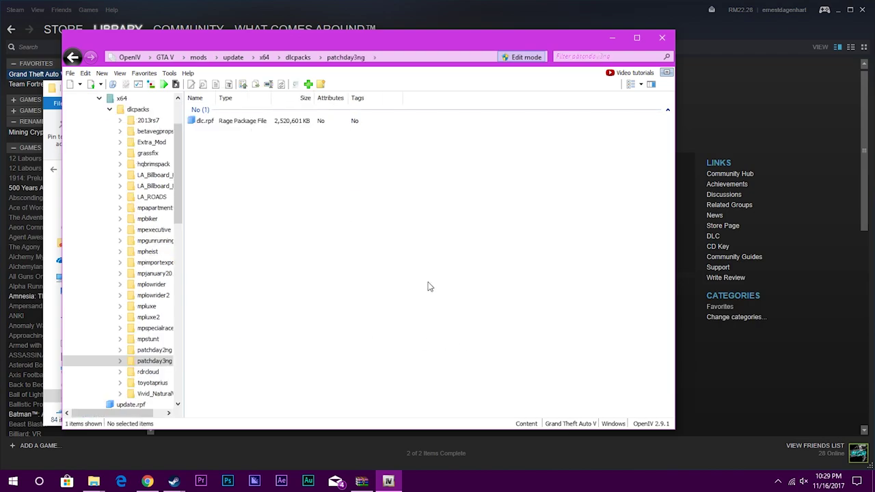
double_click(228, 121)
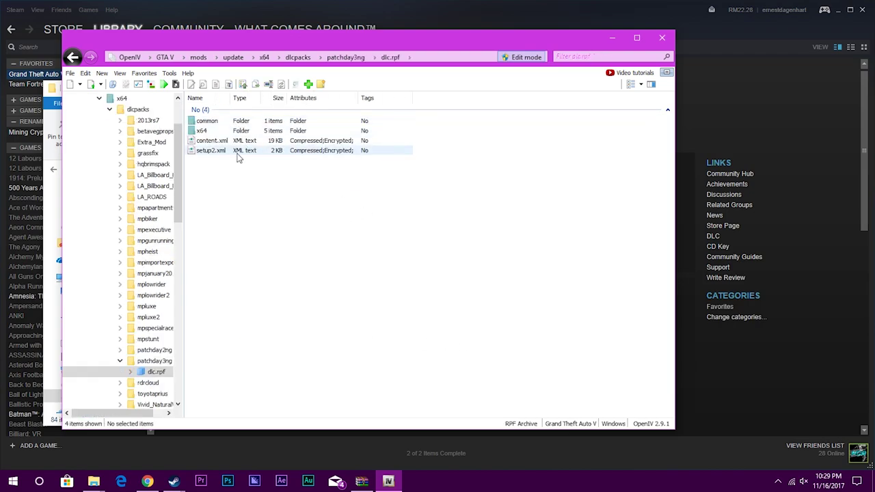
Go back to dlcpacks and open vehicles.rpf under patchday3ng/dlc.rpf/x64/levels/gta5.
left_click(300, 58)
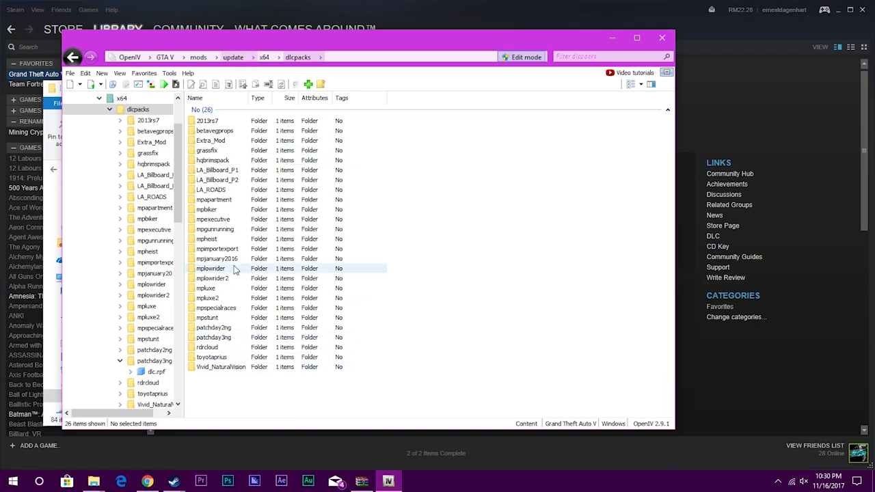
double_click(212, 337)
double_click(203, 121)
double_click(203, 131)
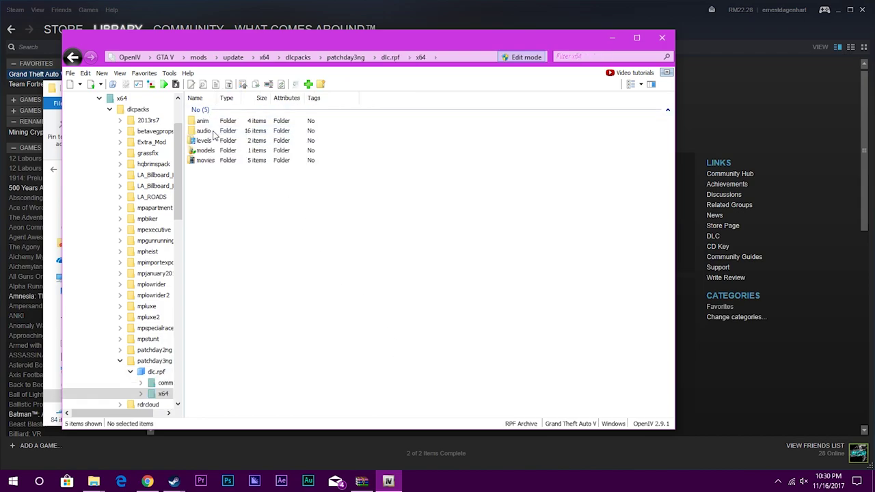
double_click(205, 141)
double_click(212, 121)
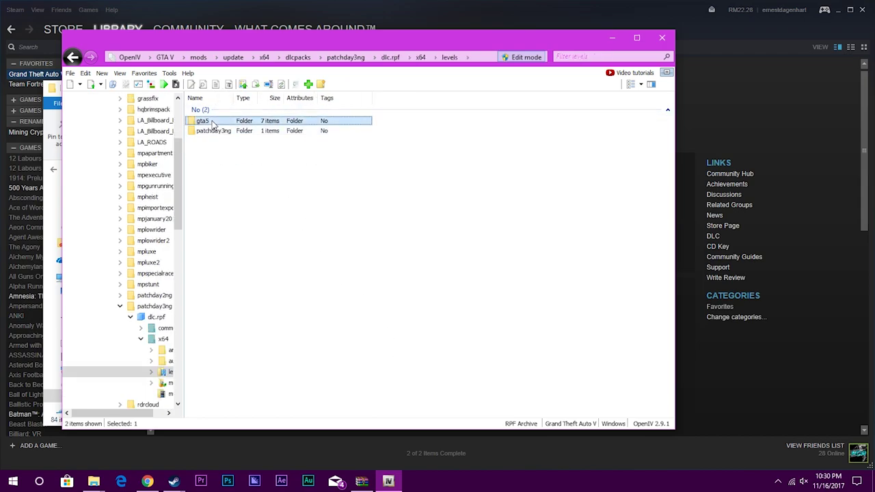
double_click(220, 181)
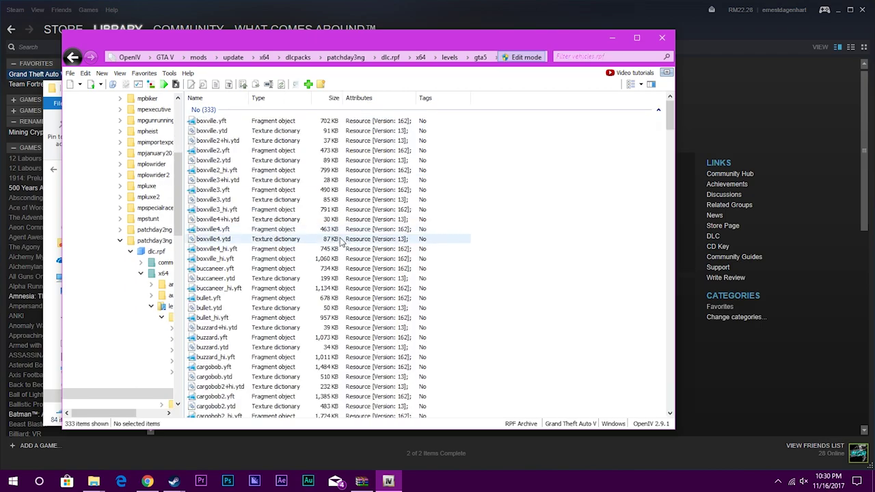
Look through vehicles.rpf to locate the dilettante model and texture files.
scroll(363, 253, "down", 15)
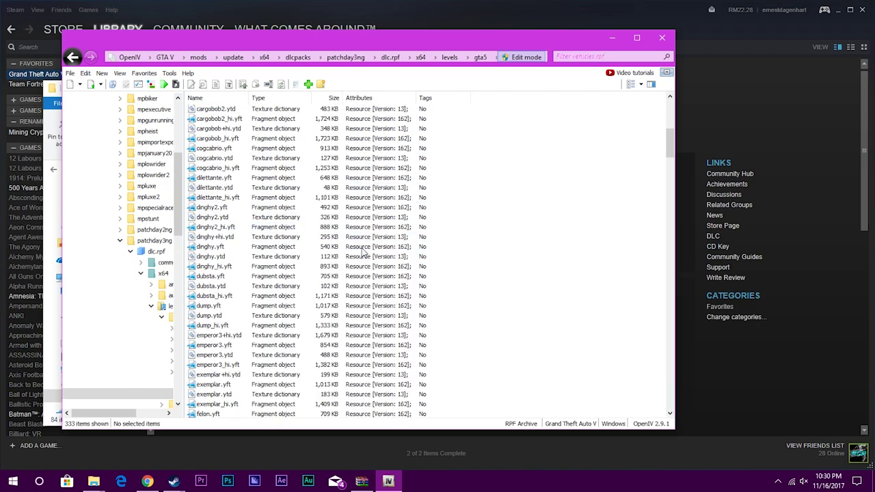
scroll(363, 253, "up", 15)
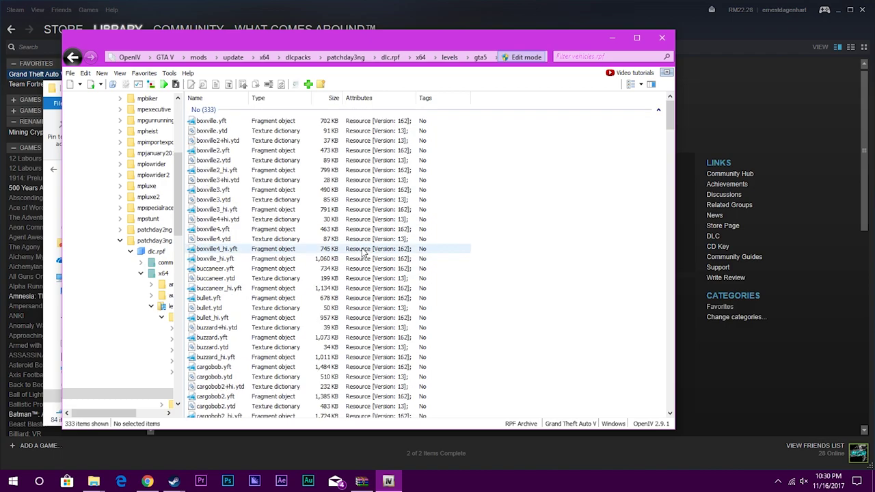
scroll(363, 253, "down", 10)
scroll(363, 253, "down", 5)
scroll(363, 252, "up", 5)
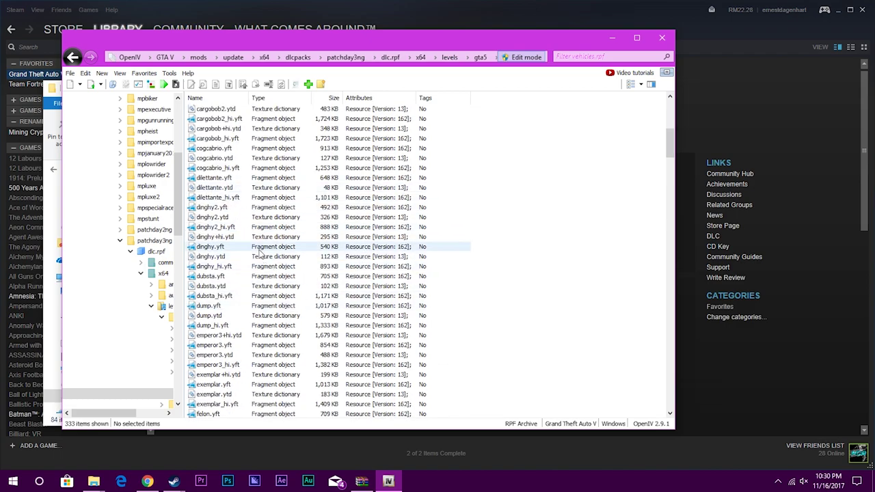
mouse_move(669, 146)
left_mouse_down()
mouse_move(669, 155)
mouse_move(671, 143)
left_mouse_up()
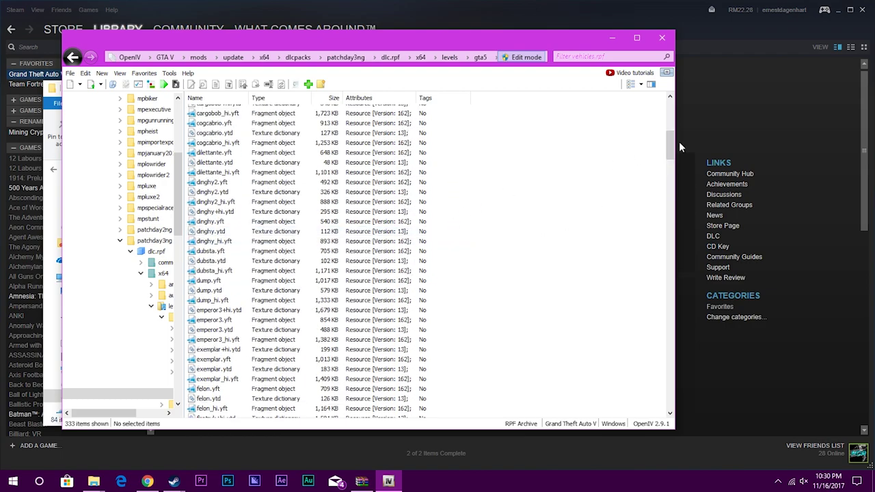
scroll(656, 147, "up", 2)
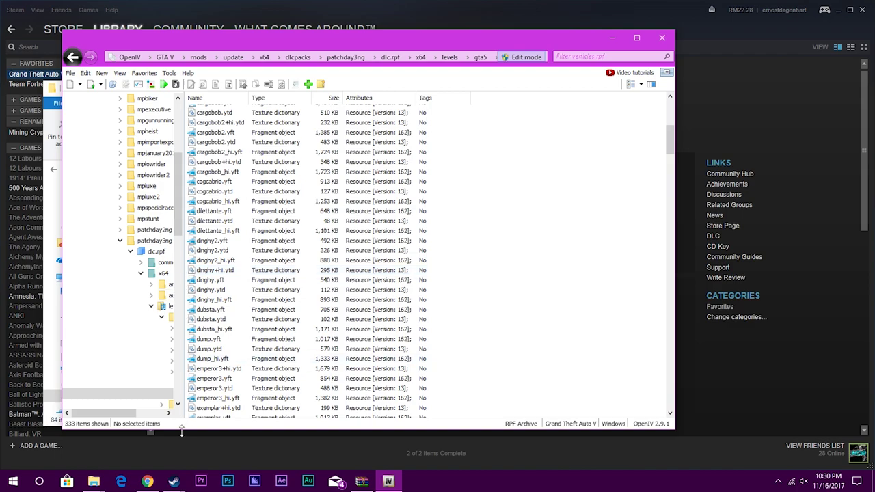
Replace dilettante.yft, dilettante.ytd and dilettante_hi.yft in vehicles.rpf with the versions from the WinRAR archive's Replace folder.
left_click(362, 481)
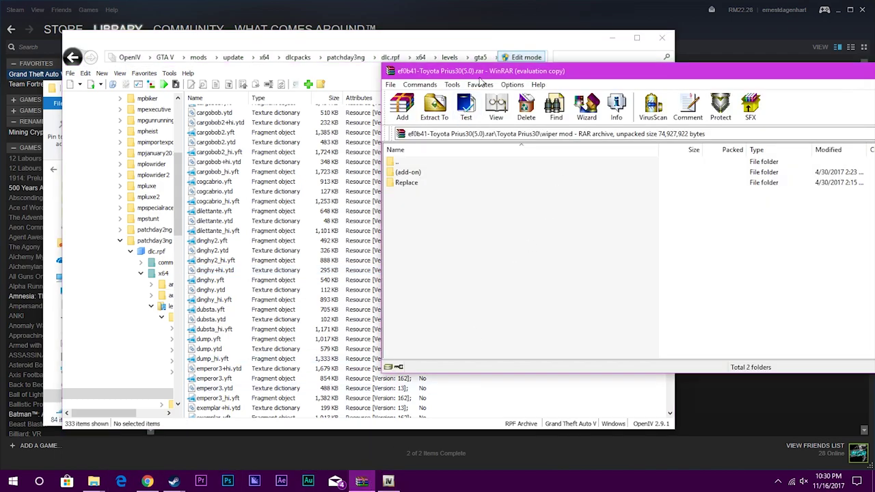
left_click_drag(490, 49, 513, 30)
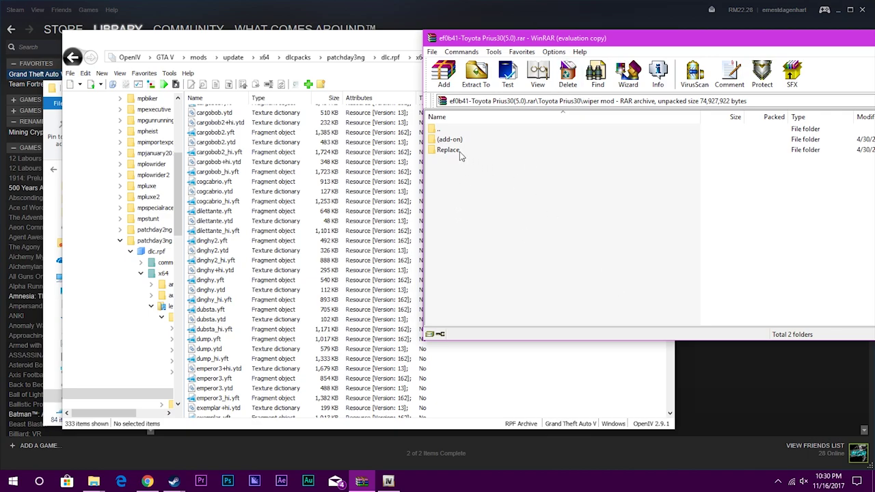
double_click(448, 149)
left_click(468, 141)
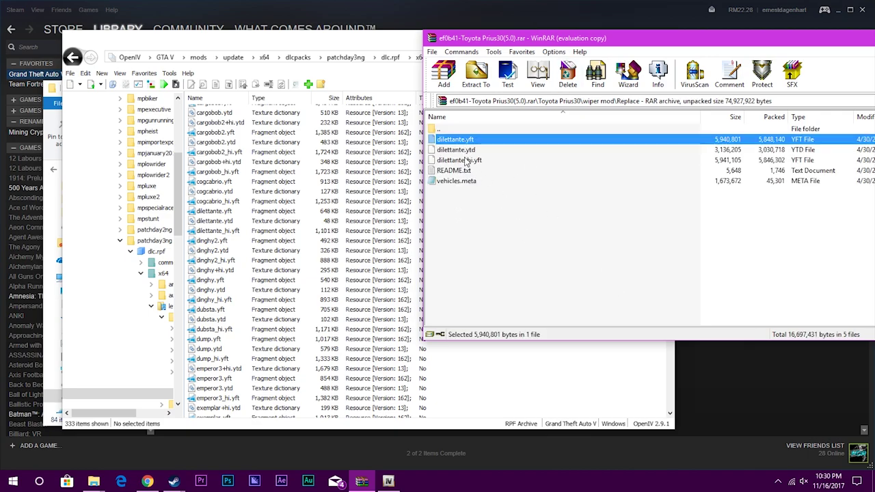
left_click(469, 162, "shift")
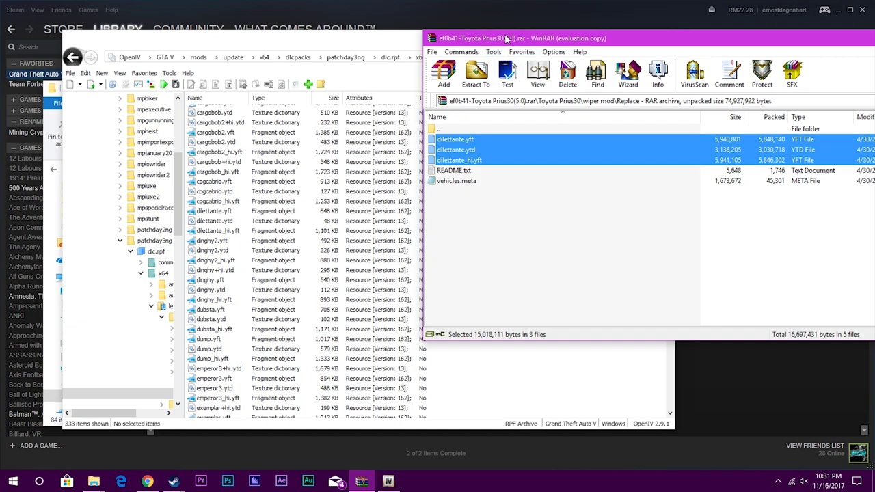
left_click_drag(507, 39, 645, 45)
left_click_drag(620, 159, 466, 195)
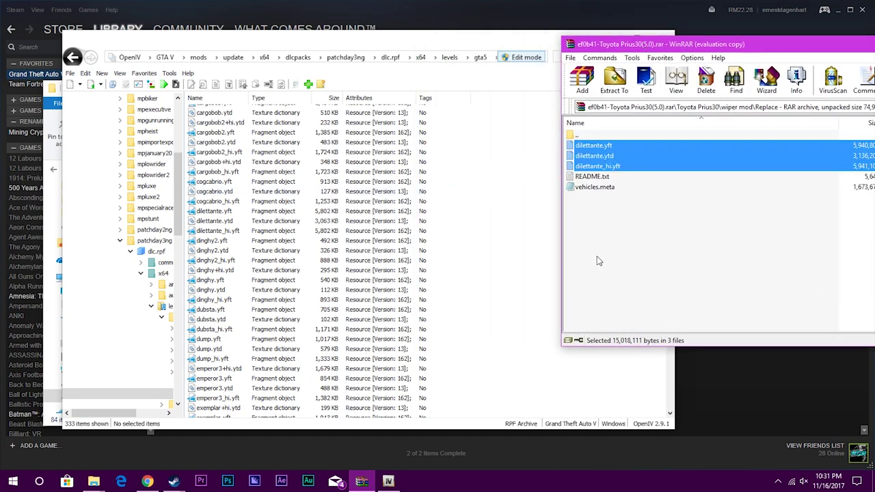
Open README.txt from the archive's Replace folder, read the install paths, and select the complete dilettante <Item> block.
double_click(592, 178)
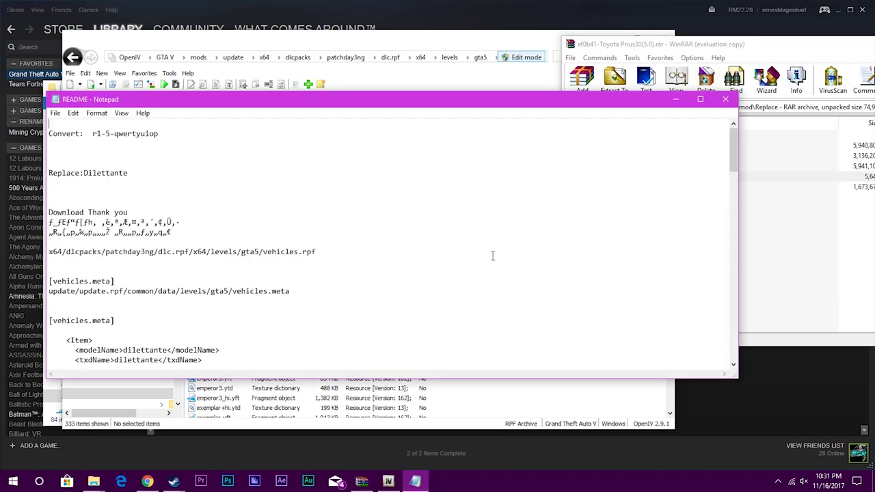
scroll(442, 226, "down", 5)
scroll(433, 220, "up", 5)
scroll(410, 239, "down", 2)
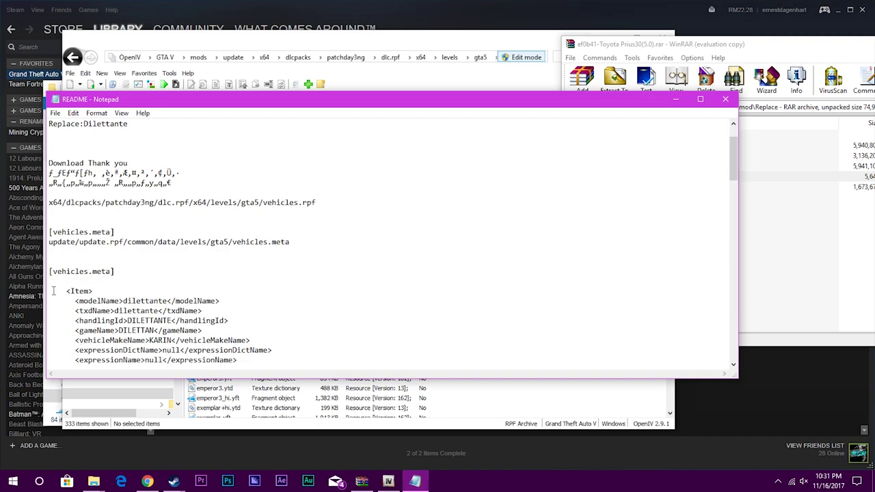
left_click_drag(49, 290, 165, 363)
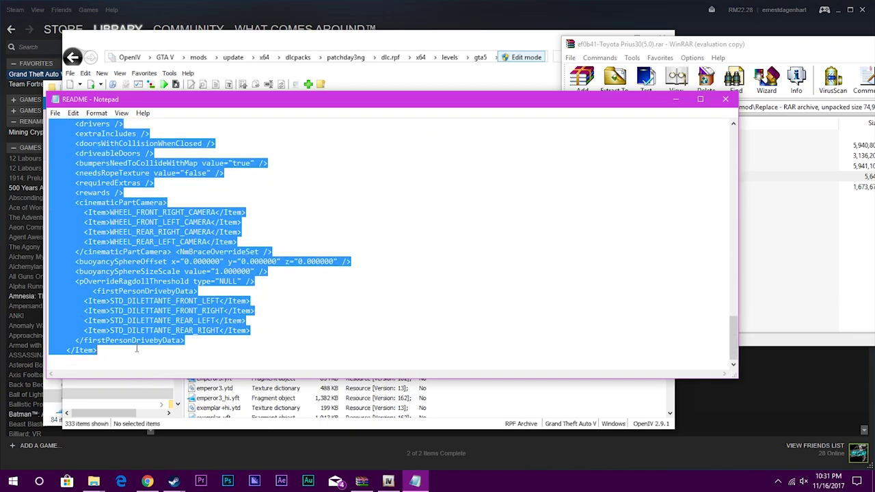
scroll(305, 243, "up", 20)
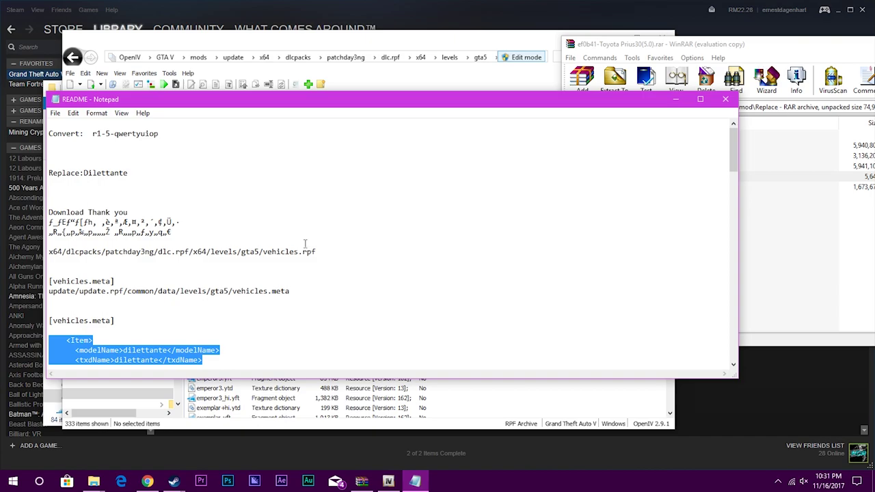
Switch back to OpenIV and open the gta5 folder under mods/update/update.rpf/common/data/levels.
left_click(328, 231)
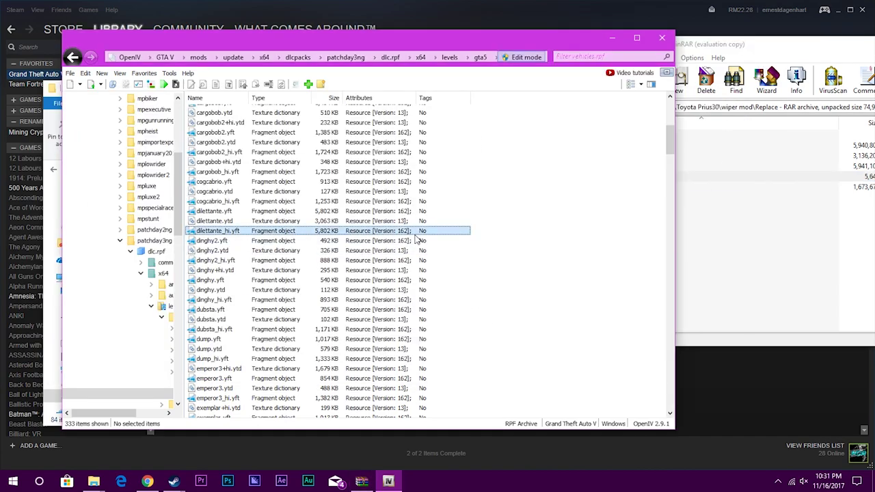
left_click(233, 57)
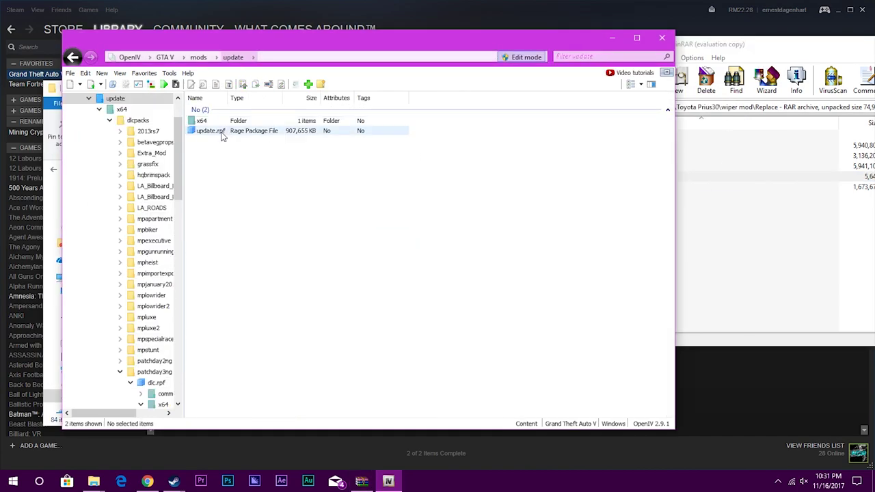
double_click(220, 132)
double_click(219, 122)
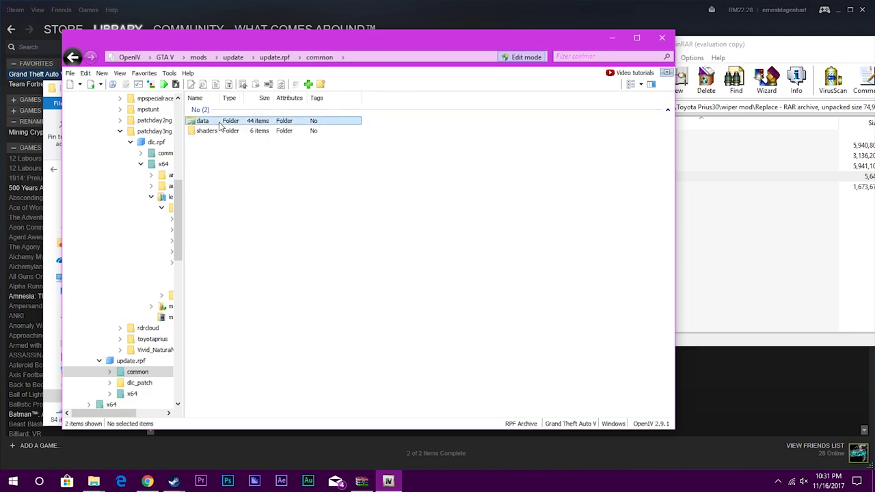
double_click(216, 121)
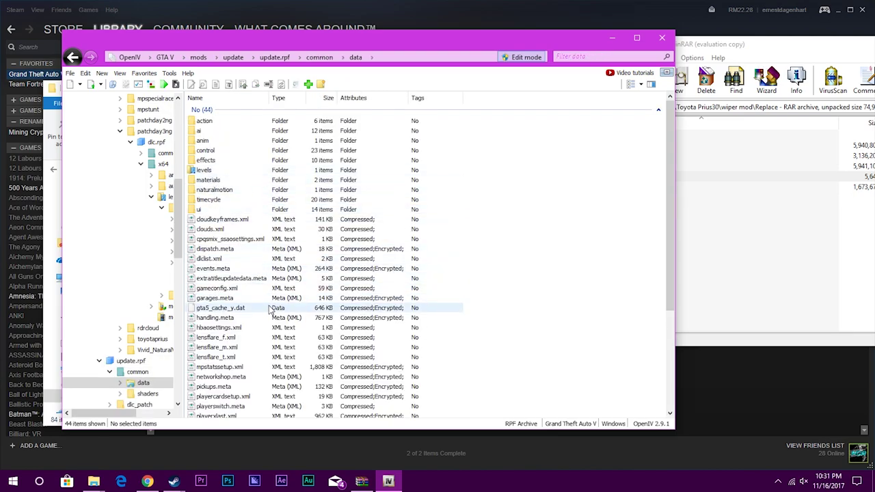
double_click(211, 173)
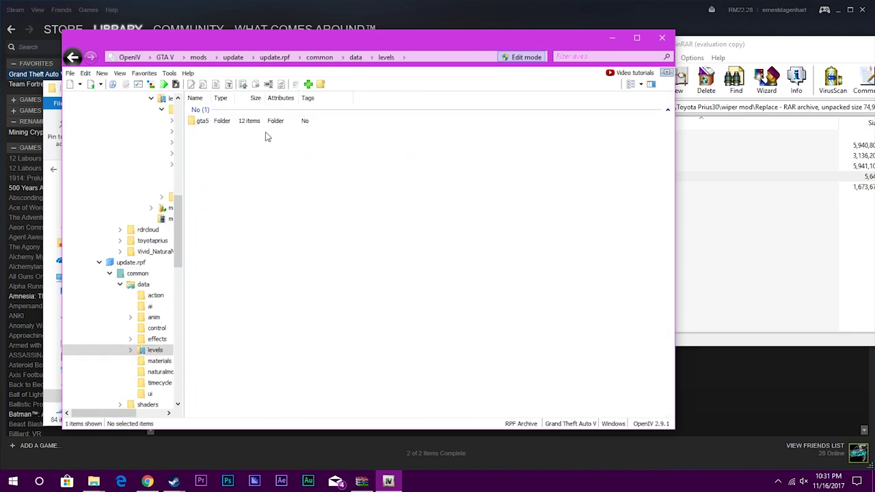
double_click(242, 122)
Open vehicles.meta from the gta5 folder for editing in the OpenIV text editor.
double_click(215, 221)
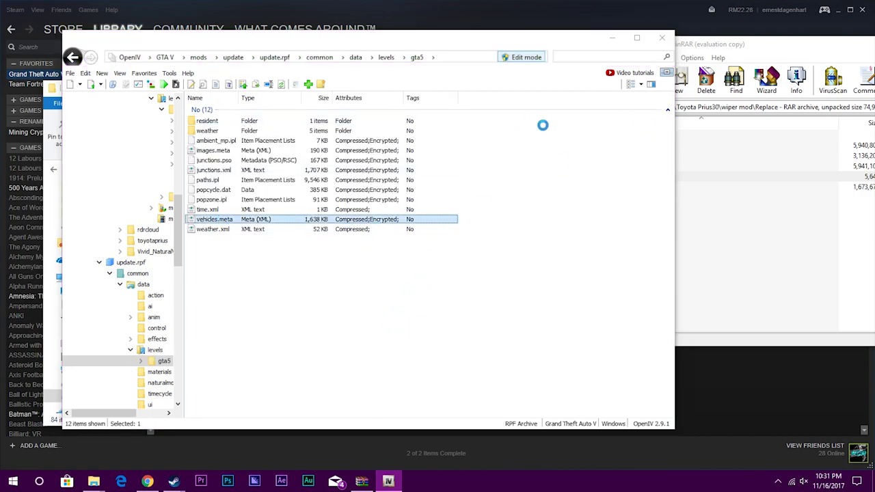
left_click(591, 95)
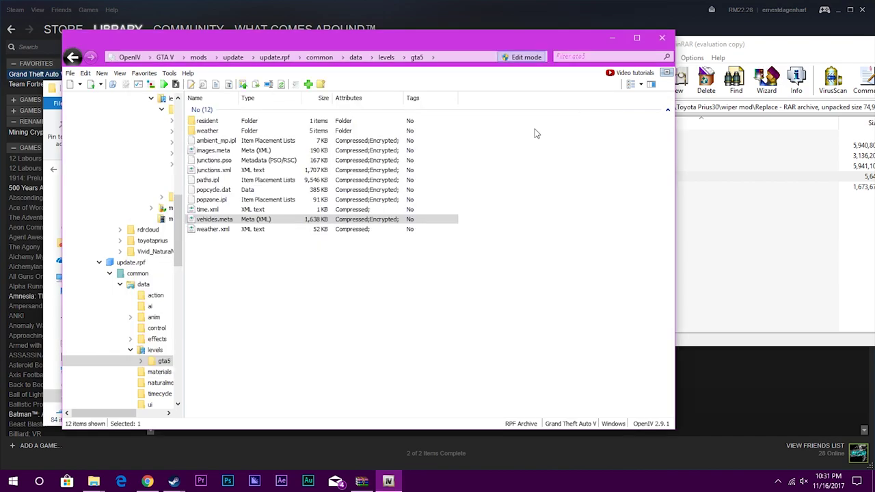
right_click(211, 220)
left_click(251, 241)
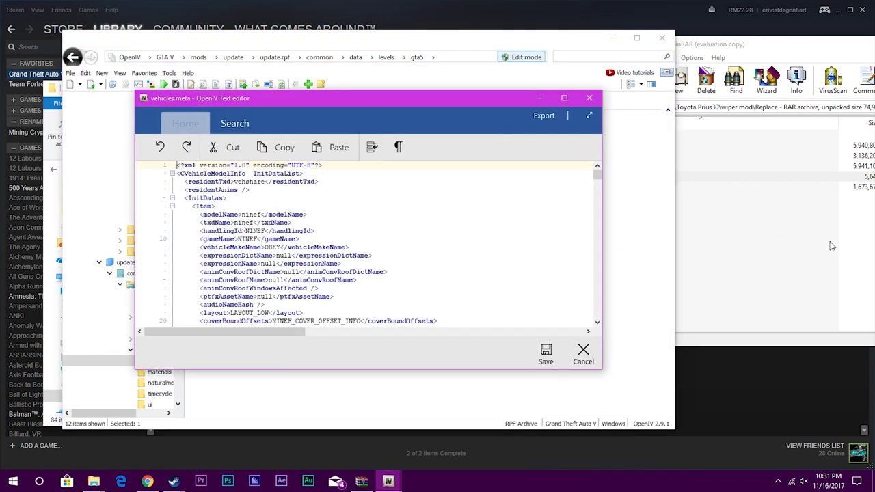
key("alt+Tab")
left_click(326, 144)
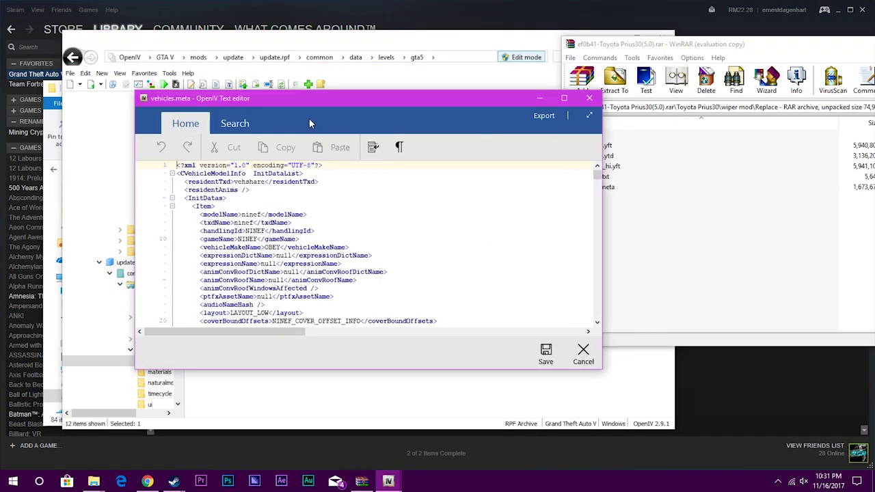
Search vehicles.meta for "dil".
left_click(234, 123)
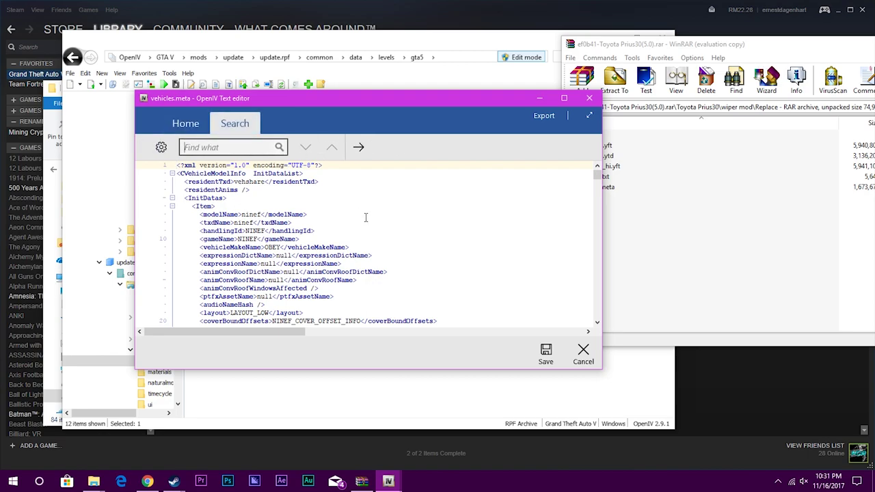
left_click(629, 222)
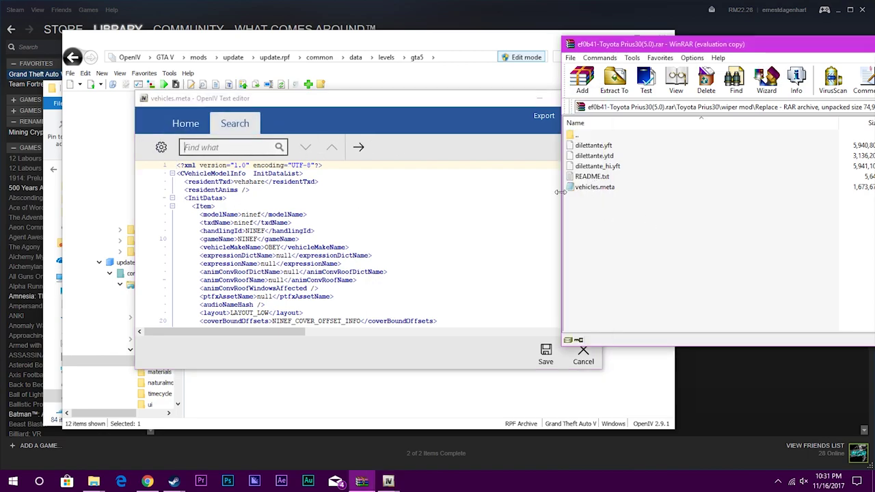
left_click(216, 153)
type("di")
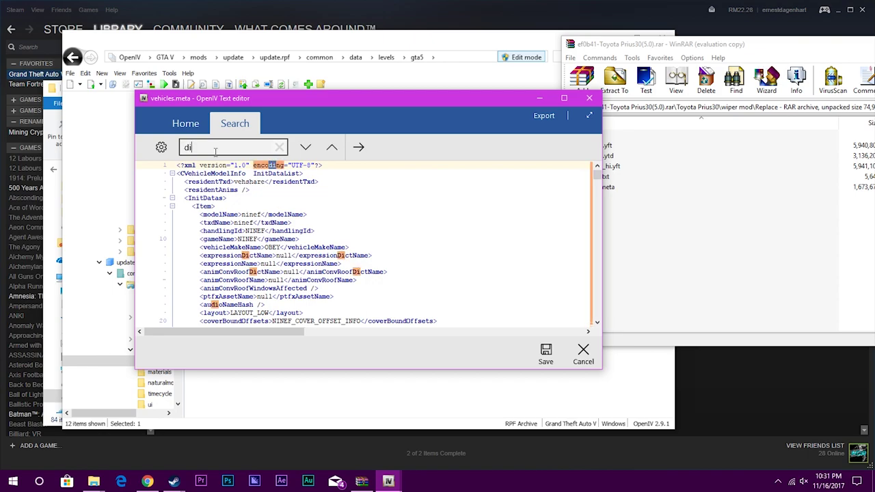
type("ll=")
key("BackSpace")
key("BackSpace")
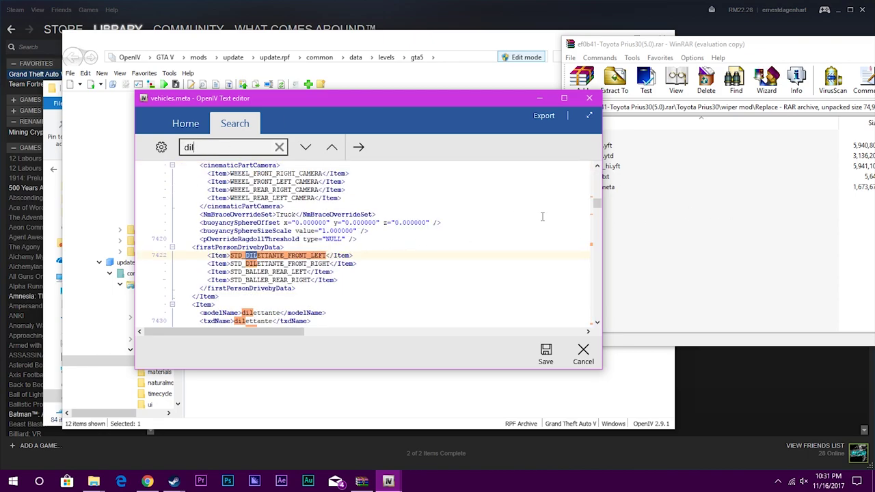
Go through the "dil" matches in vehicles.meta to locate the <Item> entry whose modelName is dilettante.
left_click(332, 147)
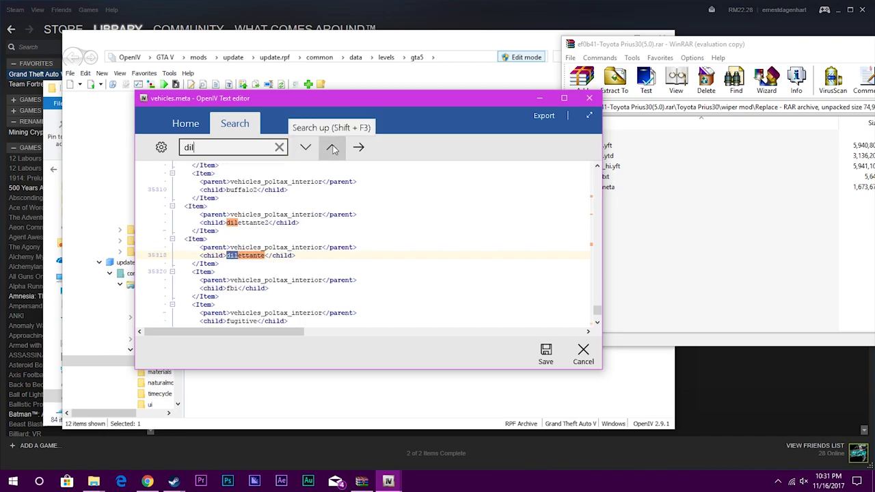
left_click(332, 147)
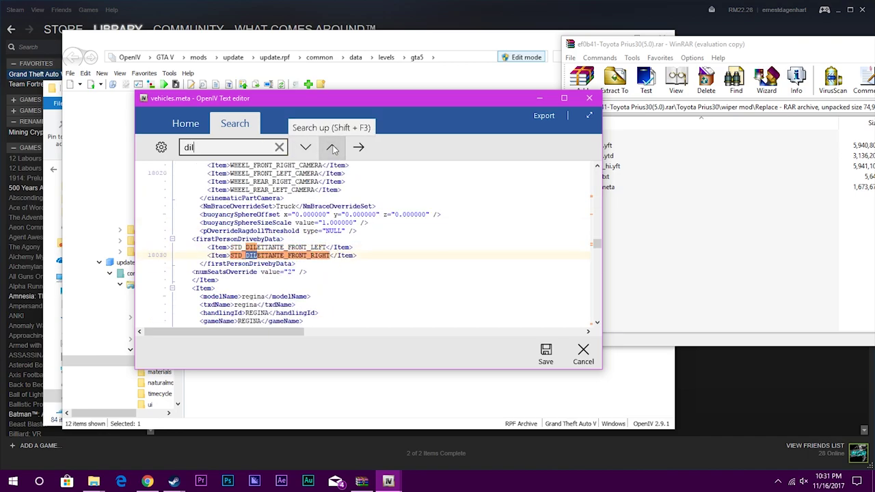
left_click(332, 147)
left_click(332, 148)
left_click(332, 147)
left_click(332, 147)
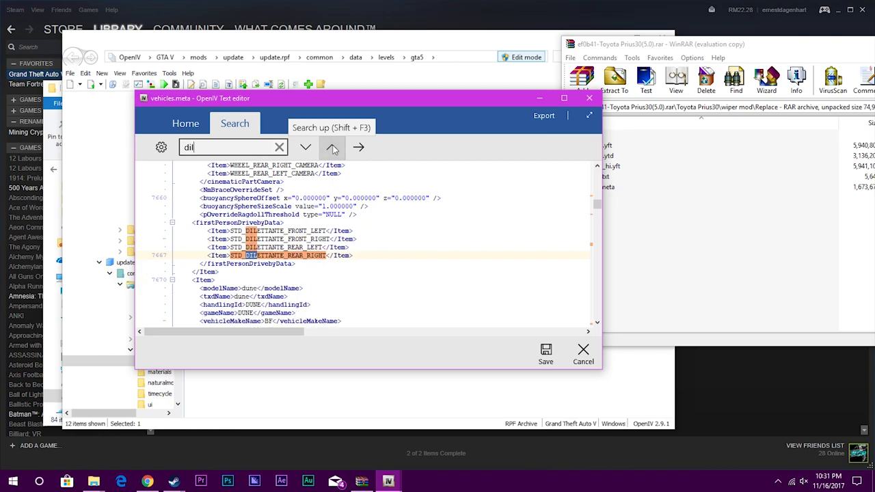
left_click(332, 147)
left_click(333, 148)
left_click(332, 148)
left_click(333, 147)
left_click(332, 147)
left_click(332, 148)
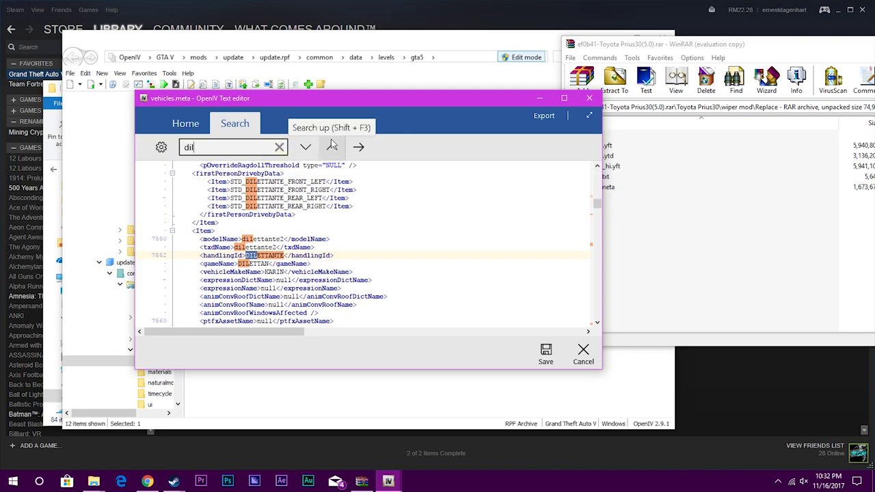
left_click_drag(368, 99, 295, 94)
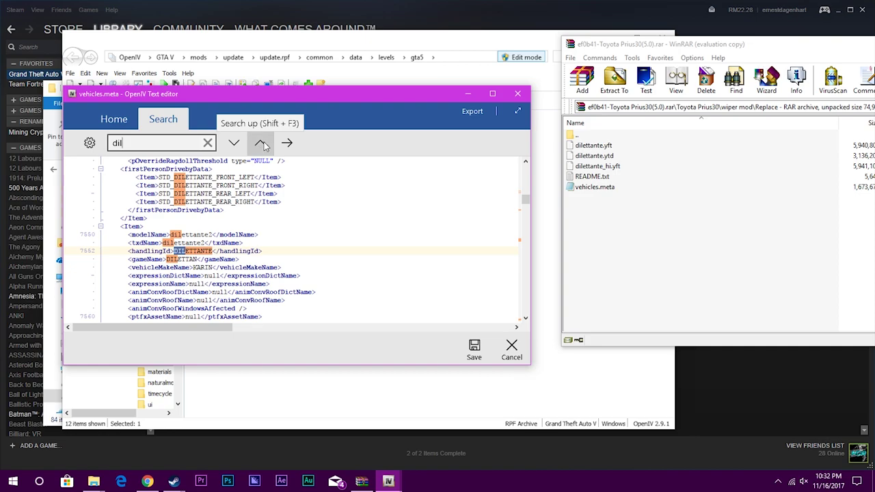
left_click(262, 143)
left_click(262, 143)
left_click(261, 144)
left_click(262, 143)
left_click(262, 144)
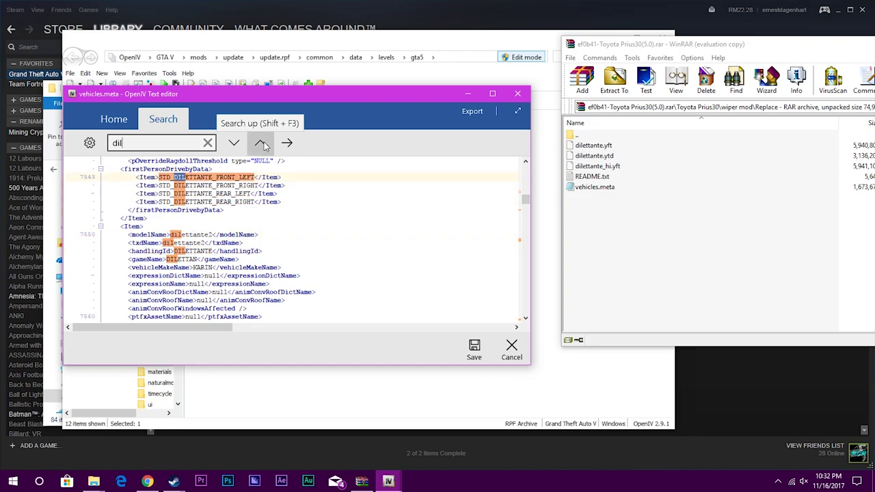
left_click(262, 143)
left_click(261, 144)
left_click(261, 144)
left_click(262, 144)
left_click(262, 144)
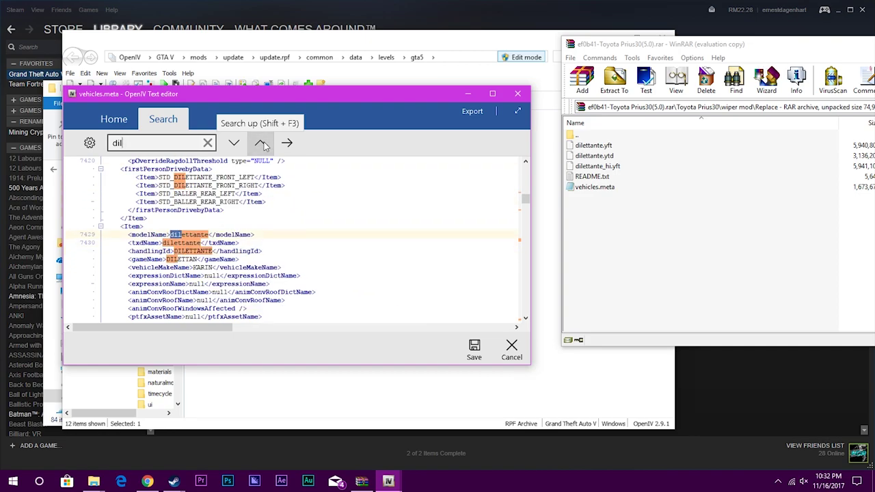
left_click(262, 144)
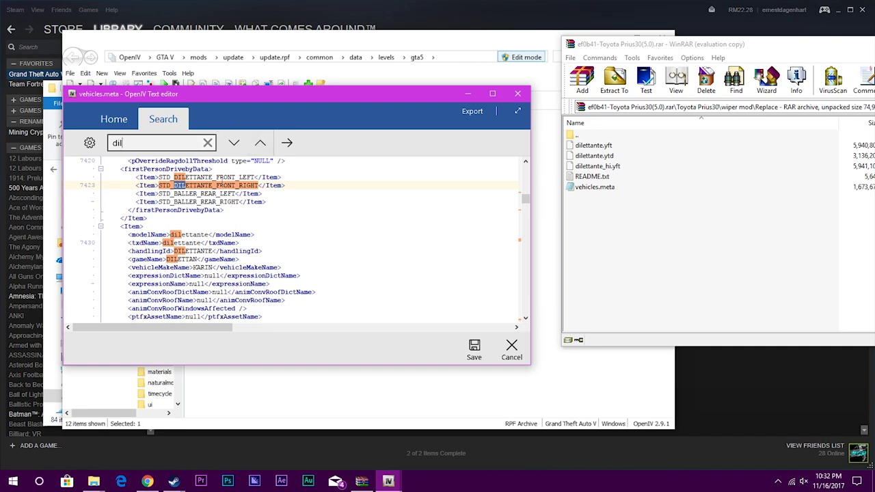
left_click(234, 145)
left_click(233, 144)
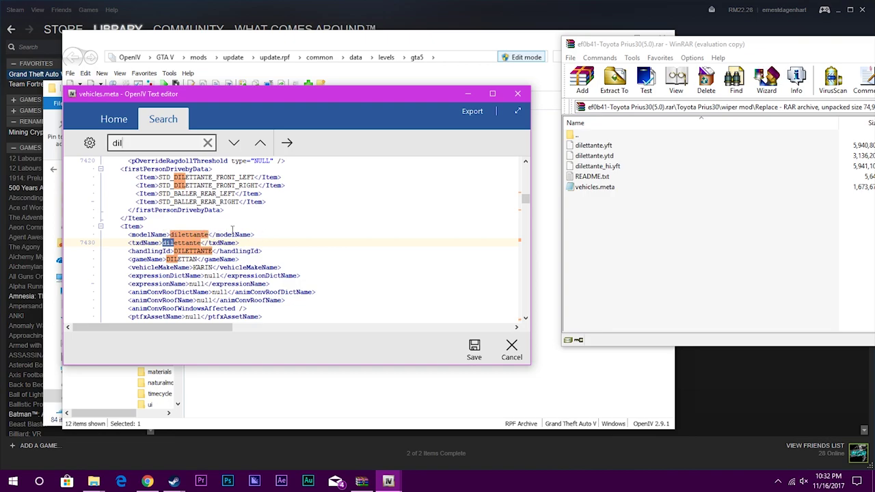
Reopen README.txt from the archive and compare its dilettante <Item> block with the entry in vehicles.meta, then close it.
double_click(592, 187)
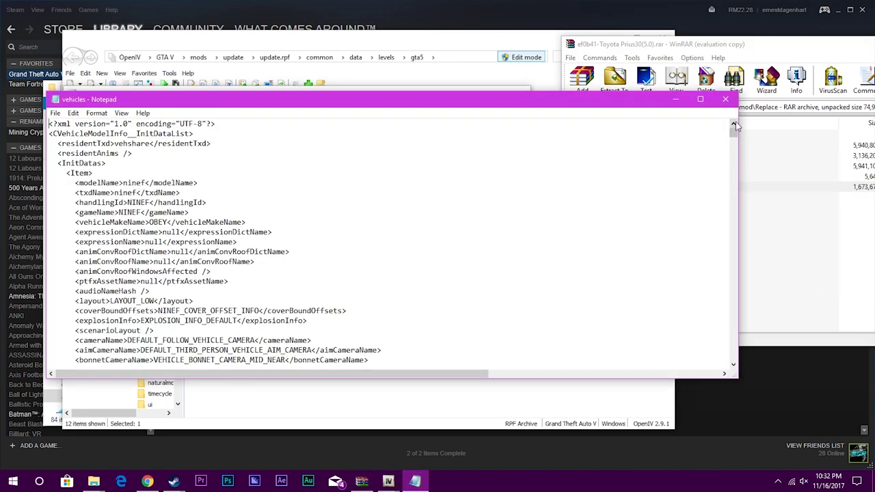
left_click(725, 99)
double_click(592, 177)
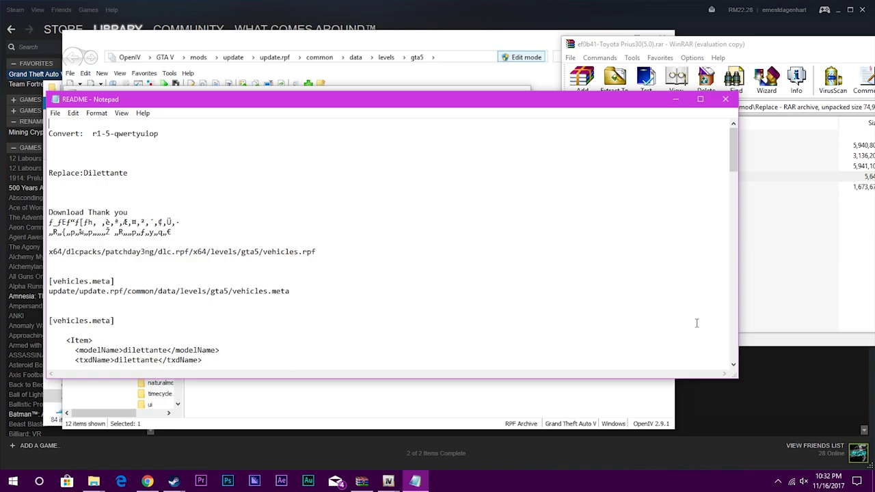
left_click_drag(239, 103, 486, 84)
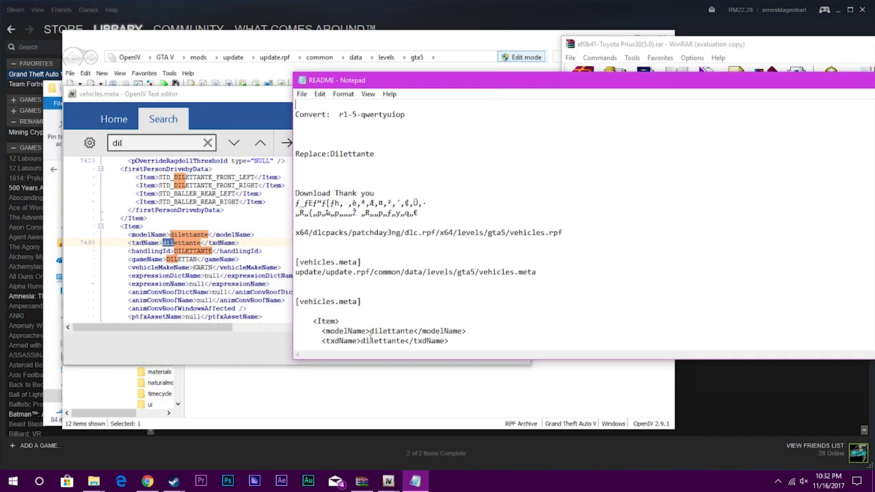
left_click_drag(815, 93, 789, 82)
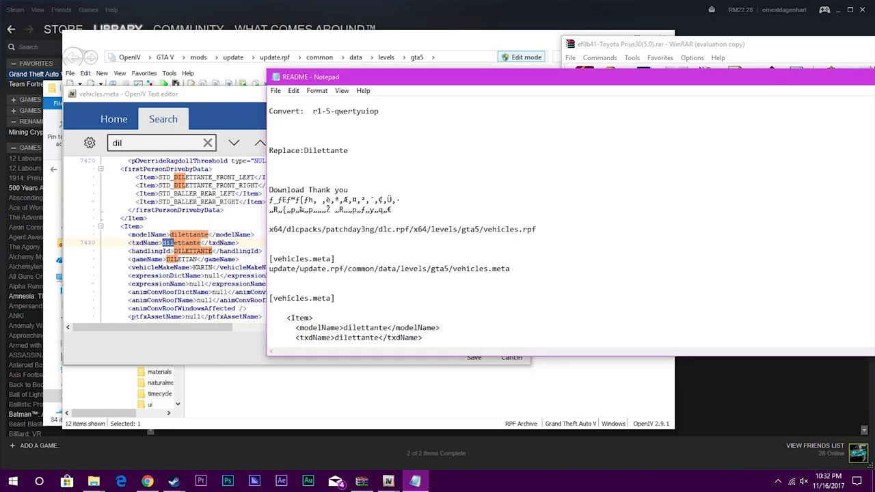
mouse_move(577, 80)
left_mouse_down()
mouse_move(486, 73)
mouse_move(581, 72)
left_mouse_up()
scroll(486, 75, "down", 3)
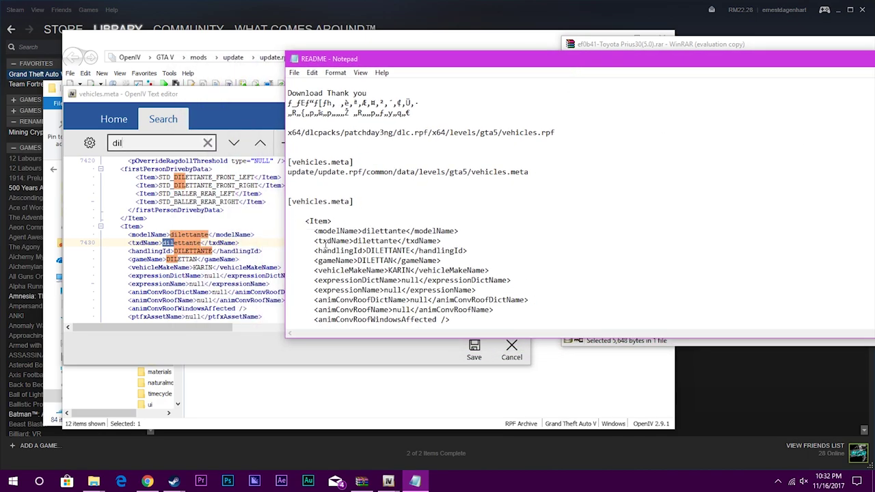
left_click_drag(656, 62, 434, 58)
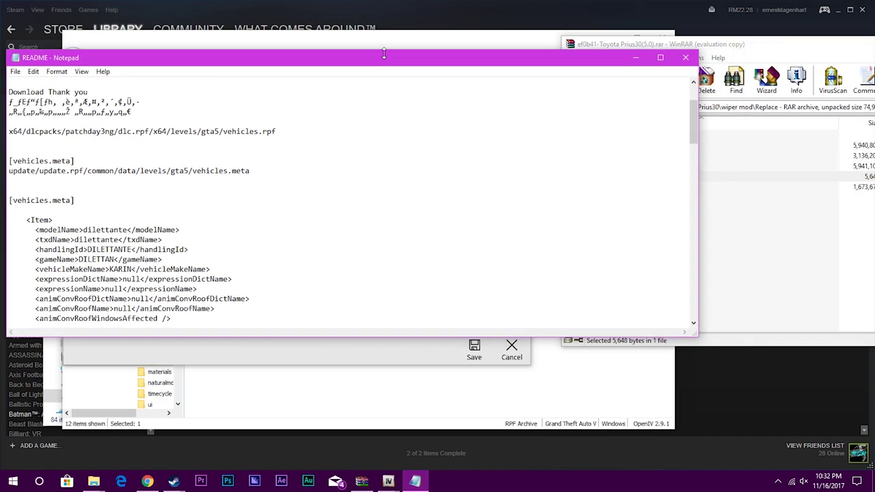
left_click(687, 58)
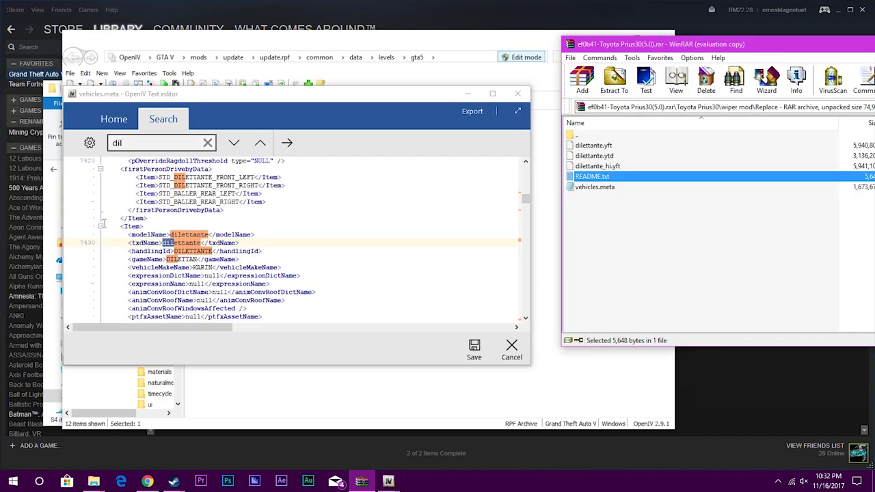
Place the text cursor at the start of the dilettante <Item> entry in vehicles.meta.
left_click(102, 224)
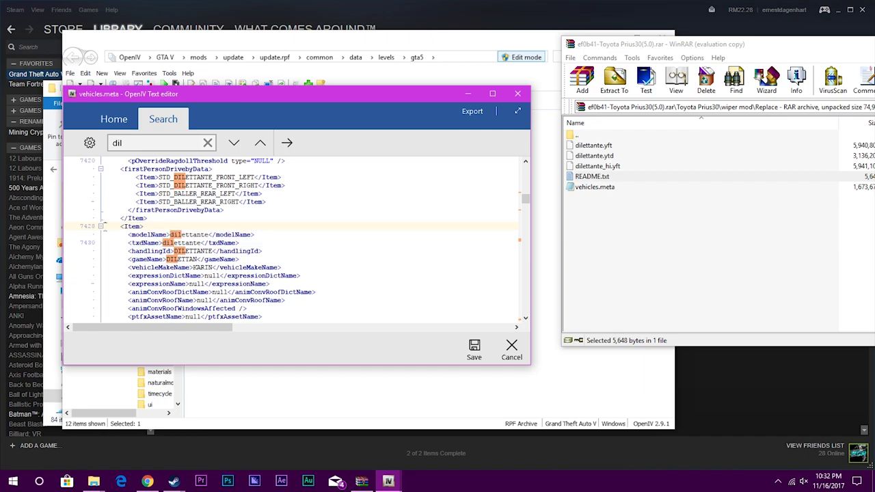